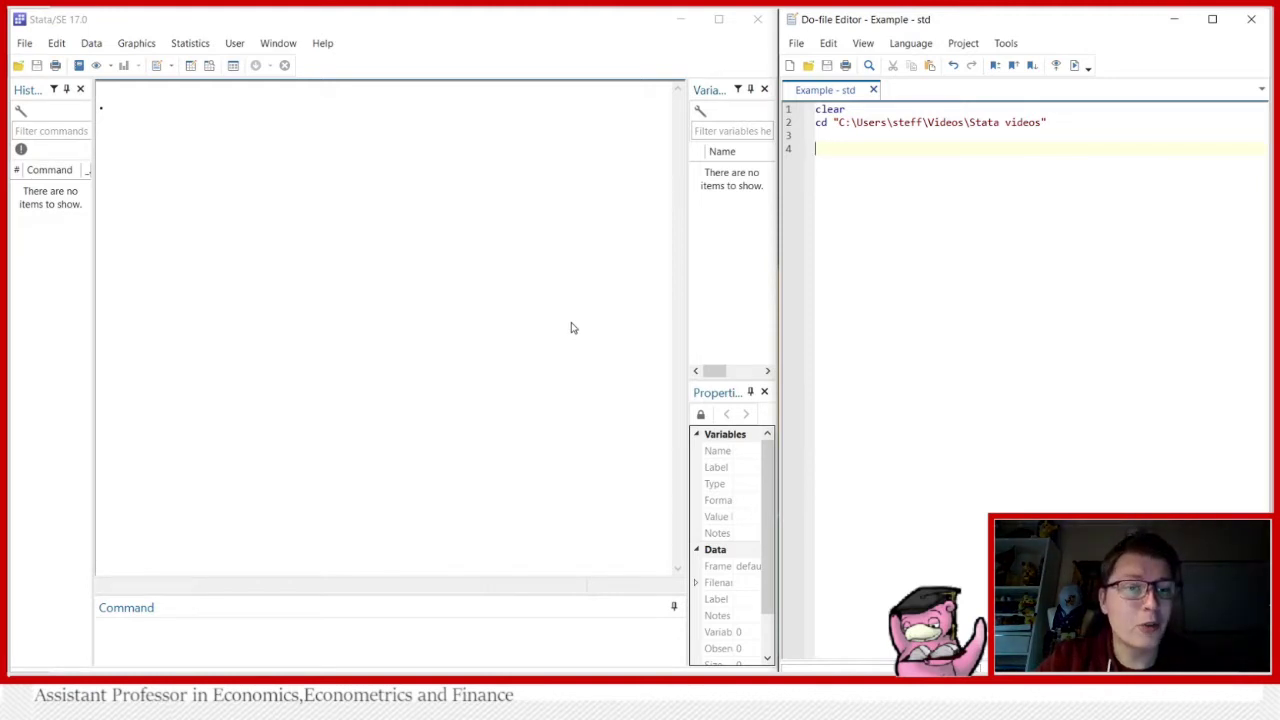
# Step: Run the first two do-file lines to clear memory and set the working directory to the Stata videos folder
pyautogui.moveTo(828, 137); pyautogui.dragTo(816, 109)
pyautogui.click(1075, 66)
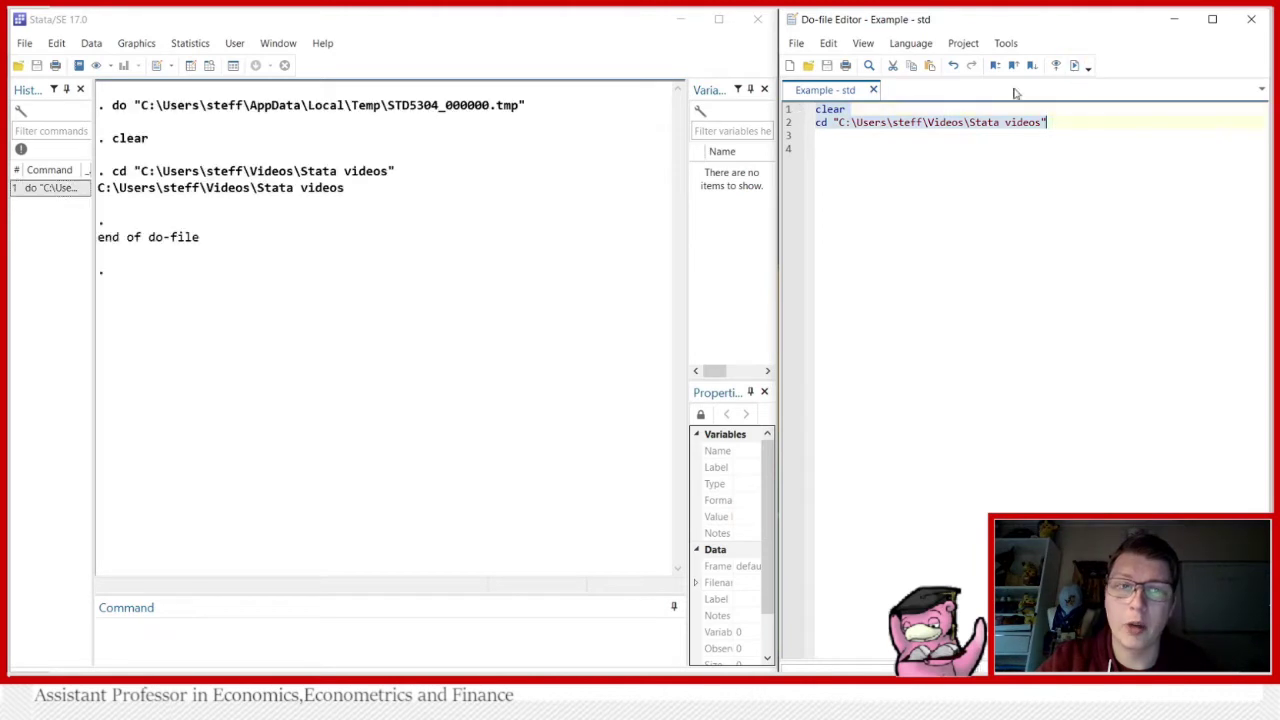
pyautogui.click(888, 136)
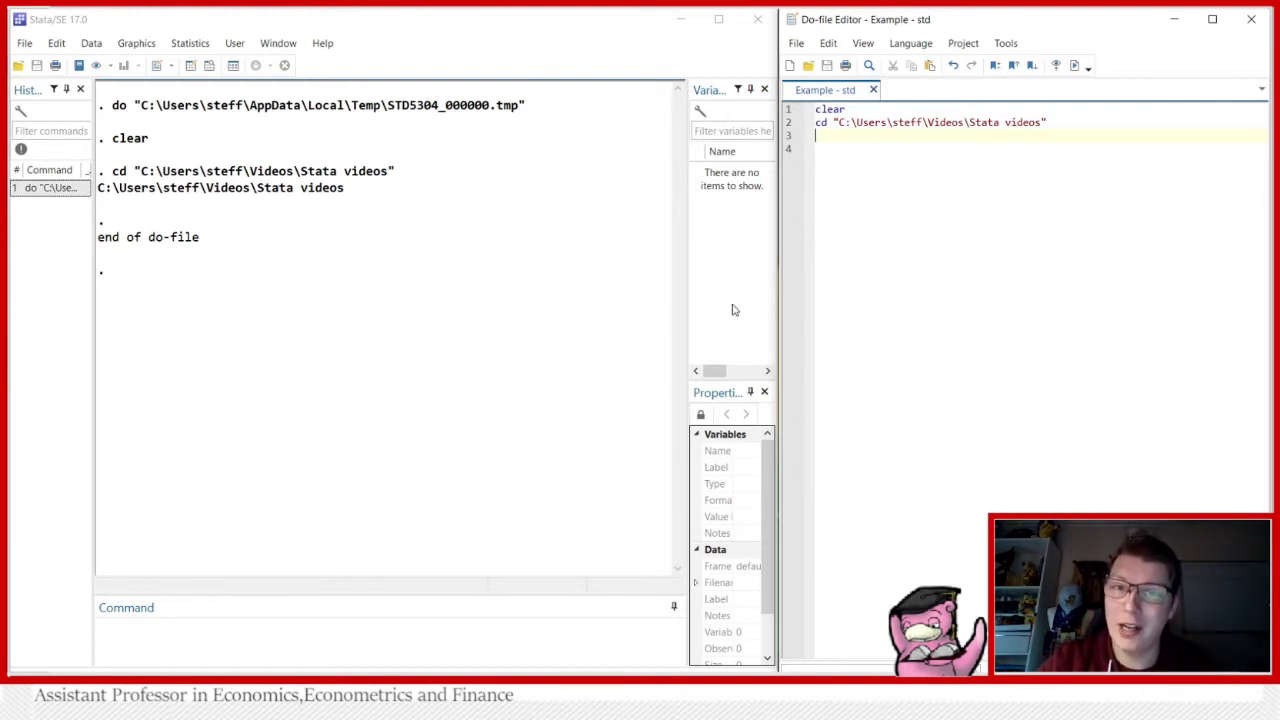
# Step: Add the command sysuse auto on line 4 of the do-file and run it to load the example dataset
pyautogui.click(851, 156)
pyautogui.write('sys')
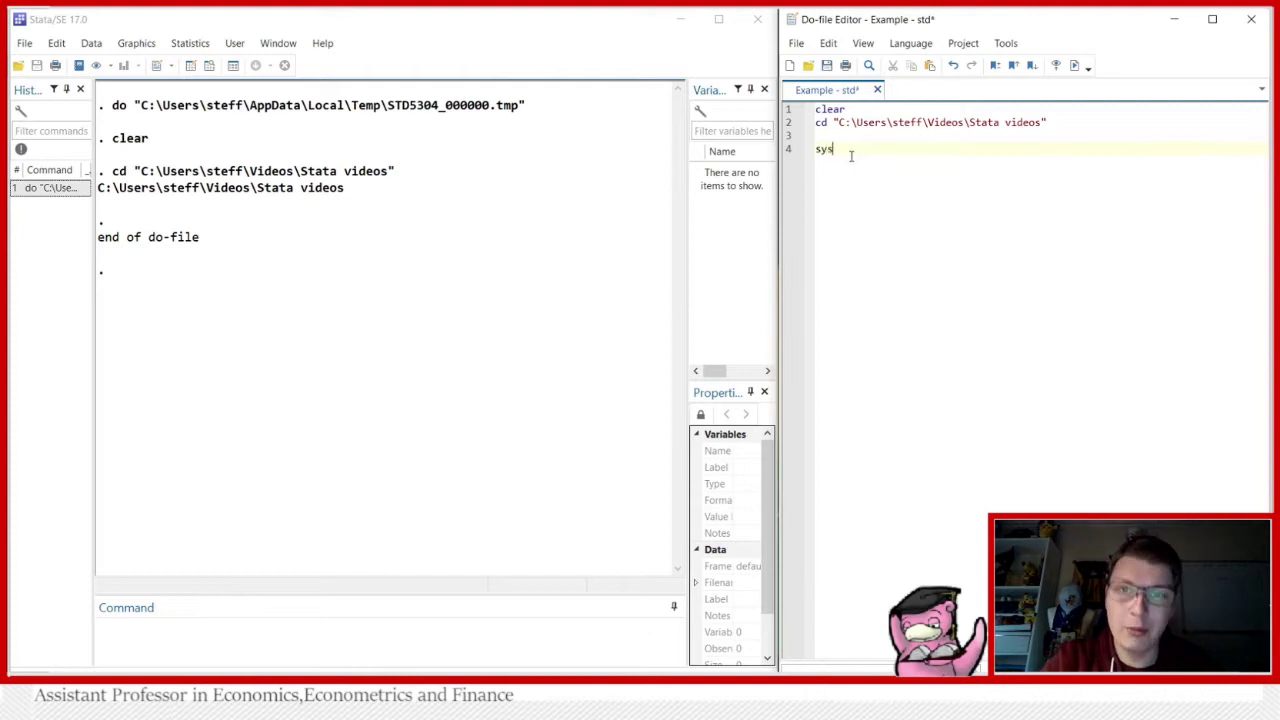
pyautogui.write('use auto')
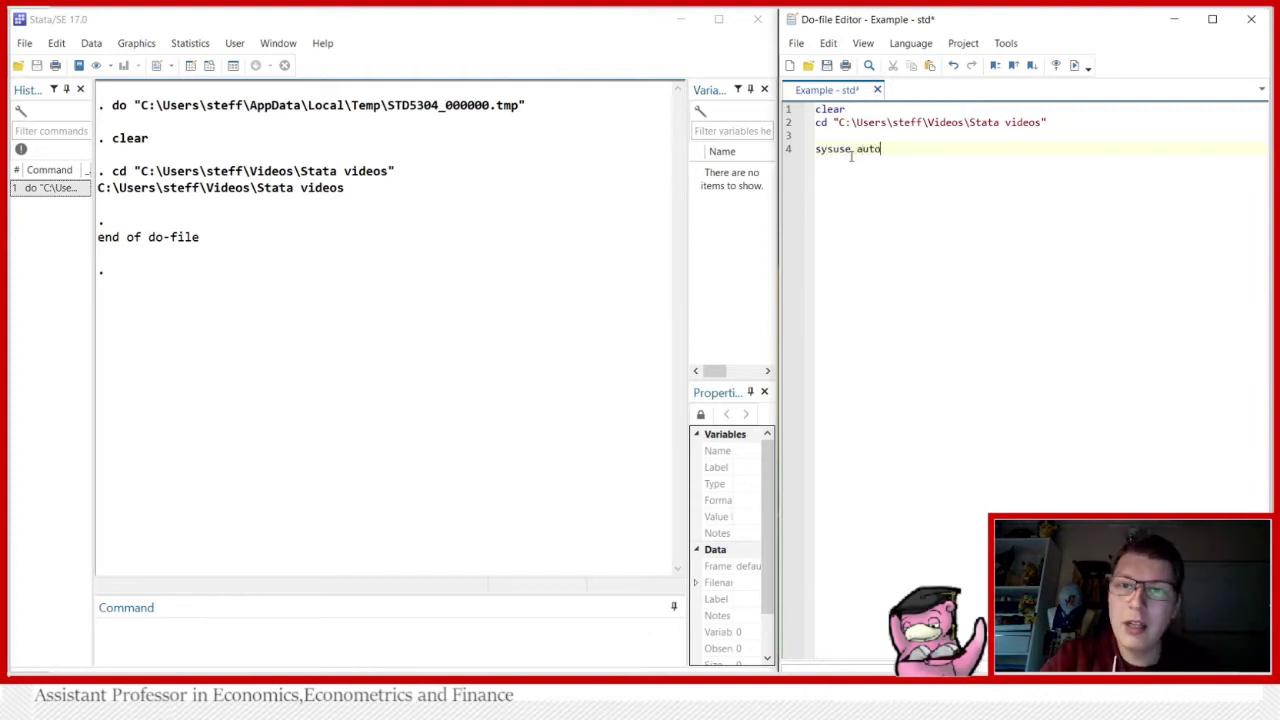
pyautogui.click(786, 150)
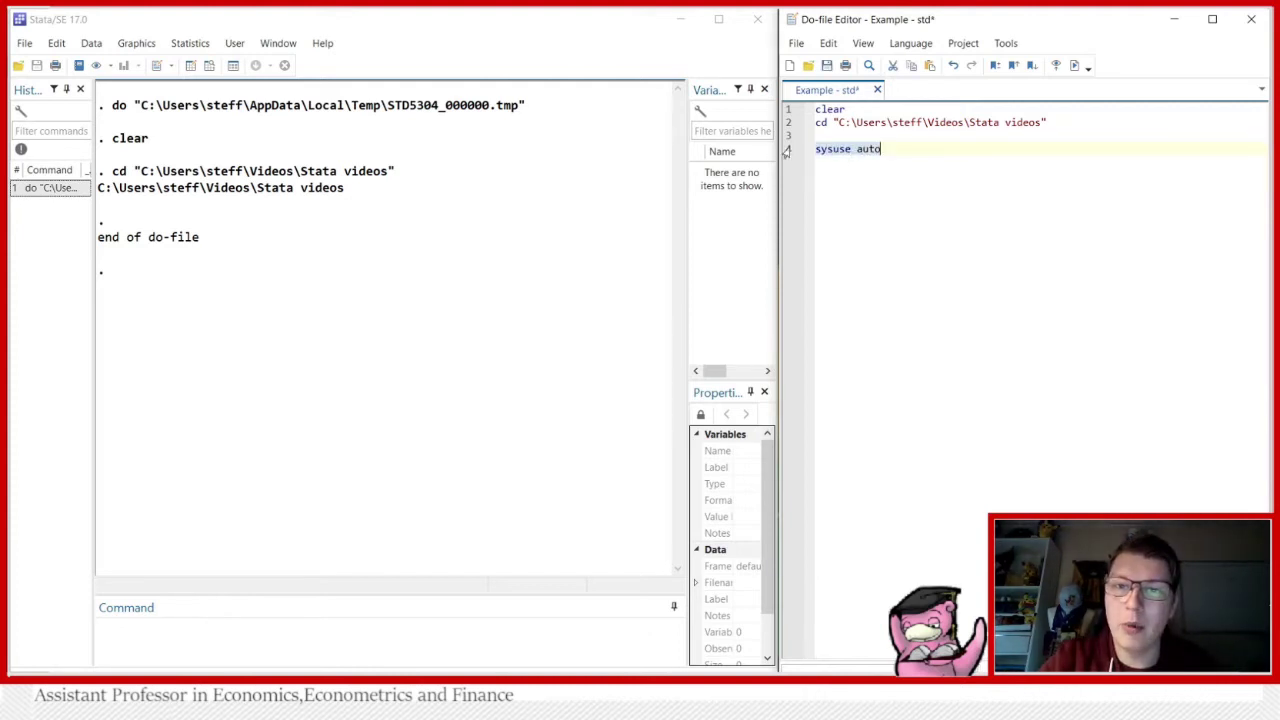
pyautogui.click(1074, 65)
# Step: Add the command sum price on line 6 of the do-file and run it
pyautogui.click(942, 150)
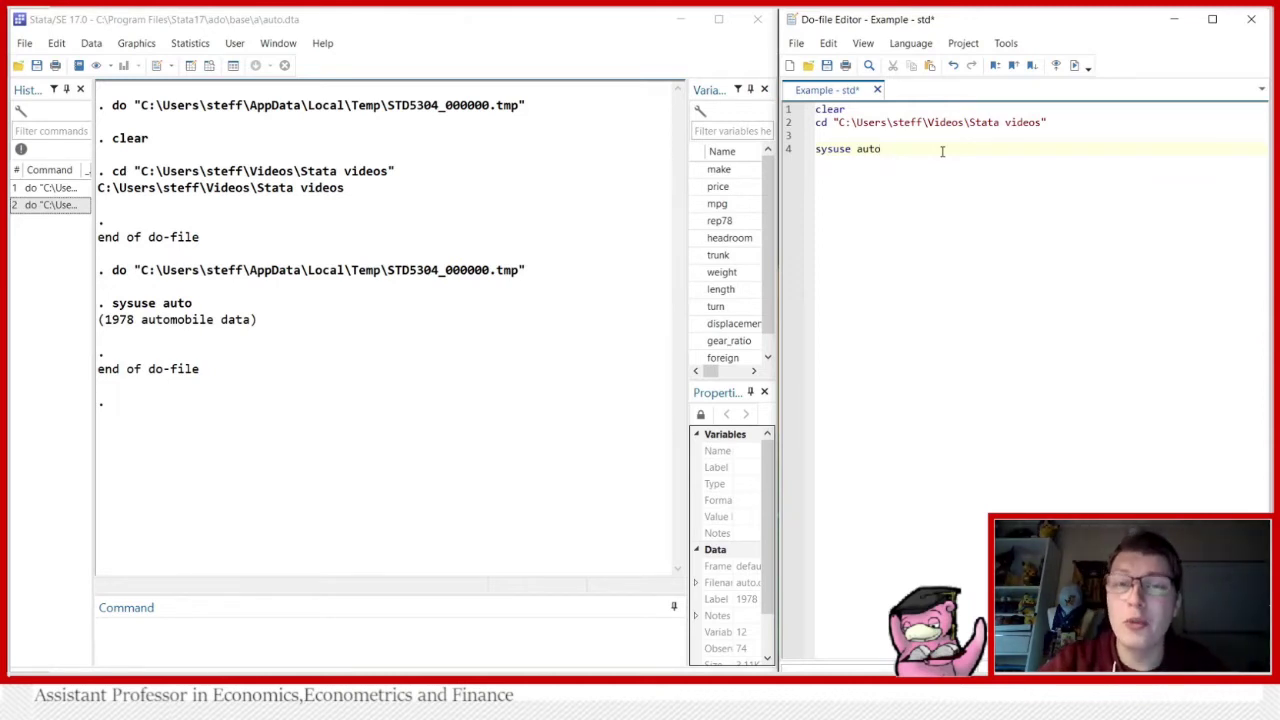
pyautogui.press('Return')
pyautogui.press('Return')
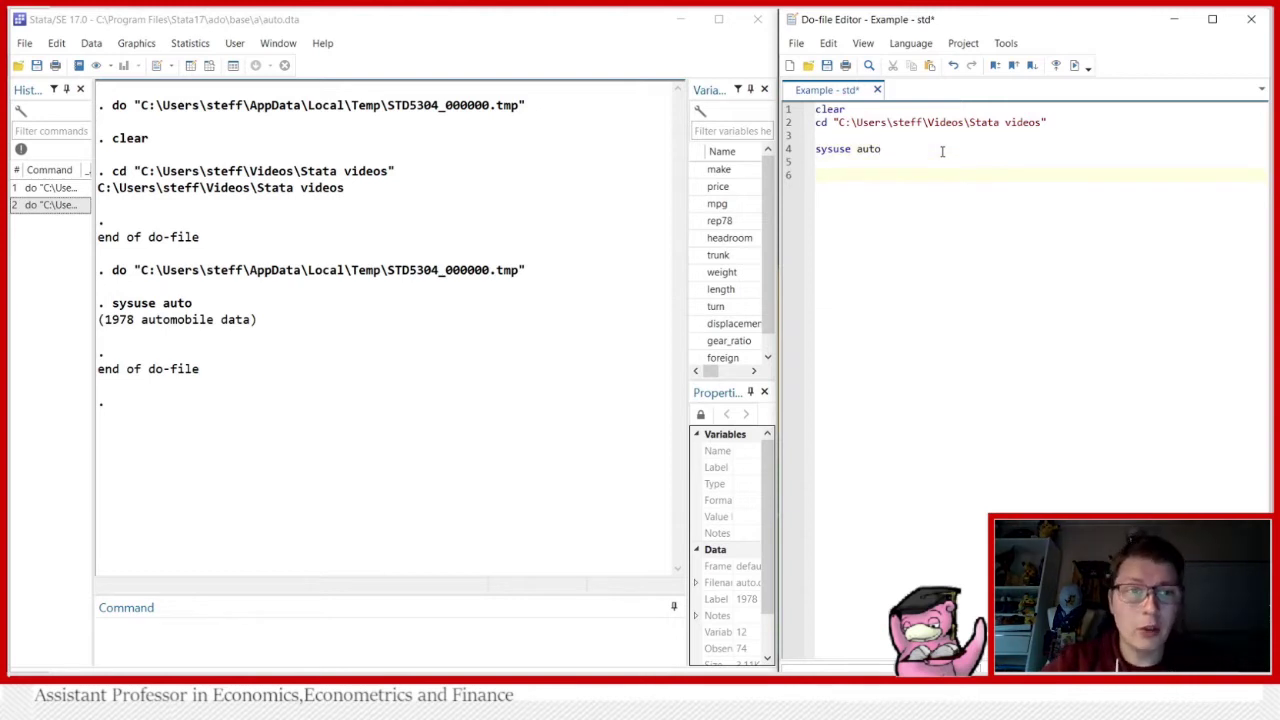
pyautogui.write('sum price')
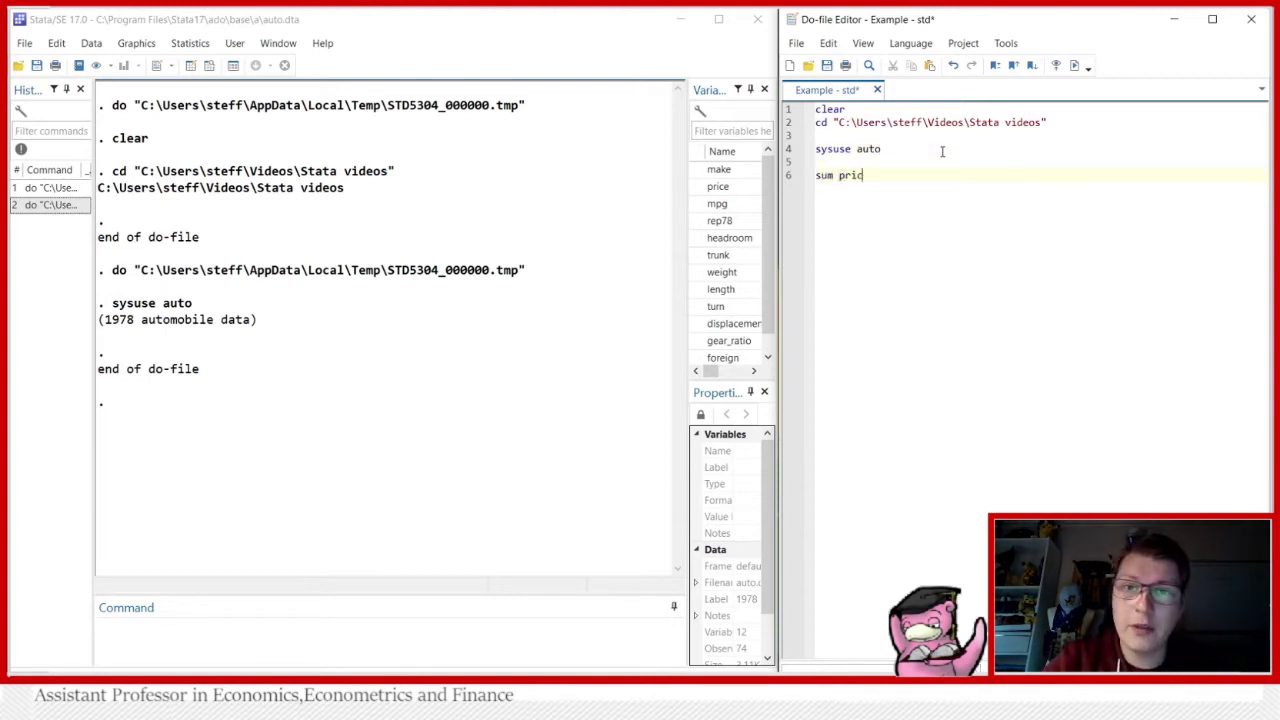
pyautogui.click(787, 176)
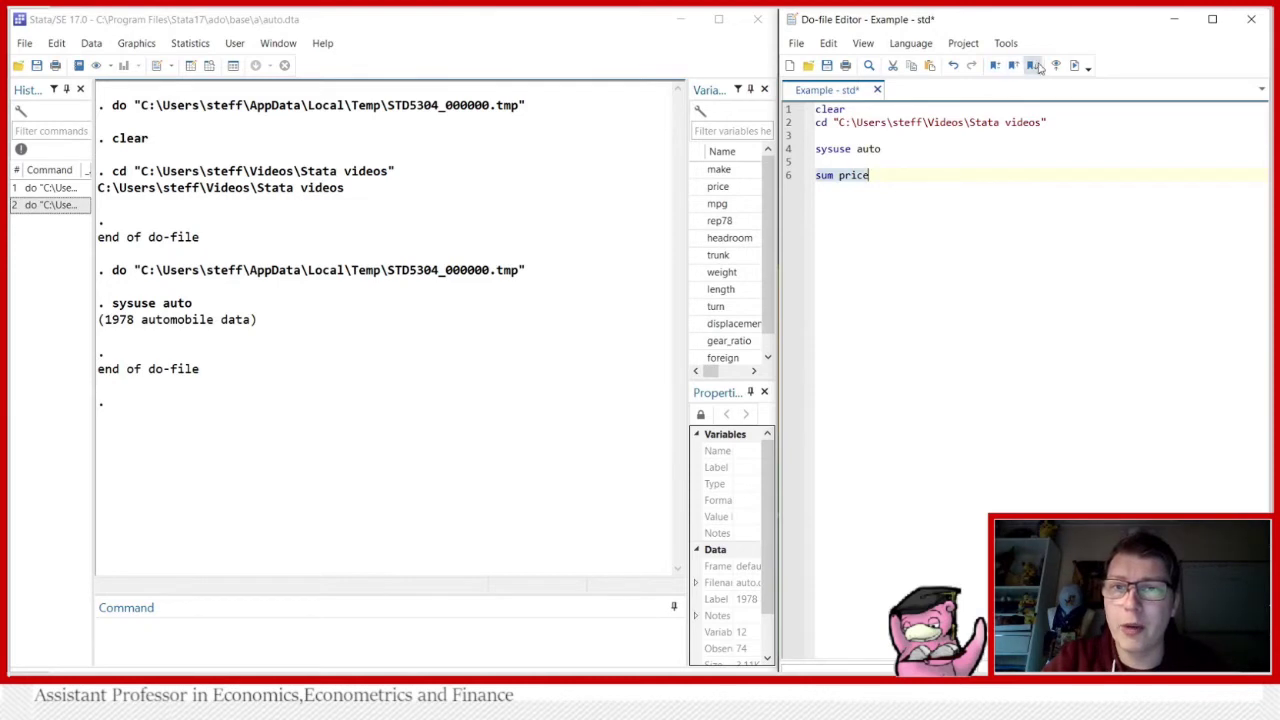
pyautogui.click(1075, 66)
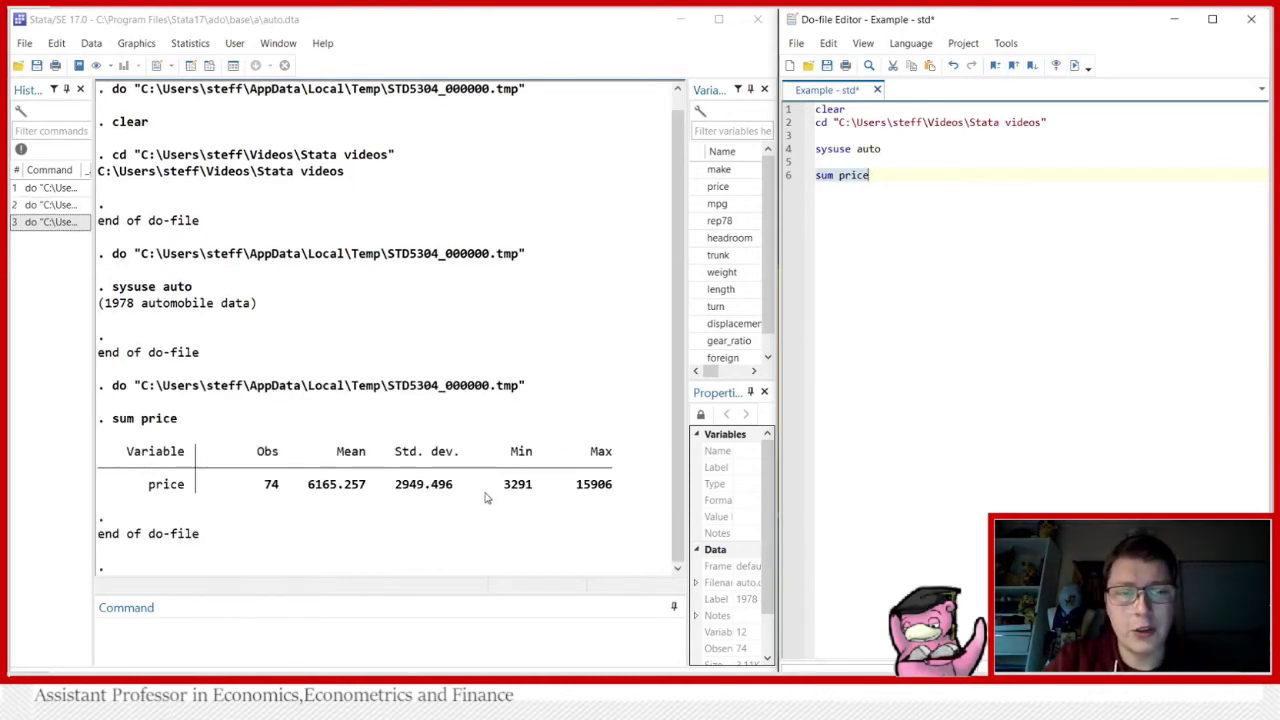
# Step: Write a gen command on line 8 that defines price_std1 as the bracketed difference (price-6165.257)
pyautogui.click(900, 177)
pyautogui.press('Return')
pyautogui.press('Return')
pyautogui.write('gen')
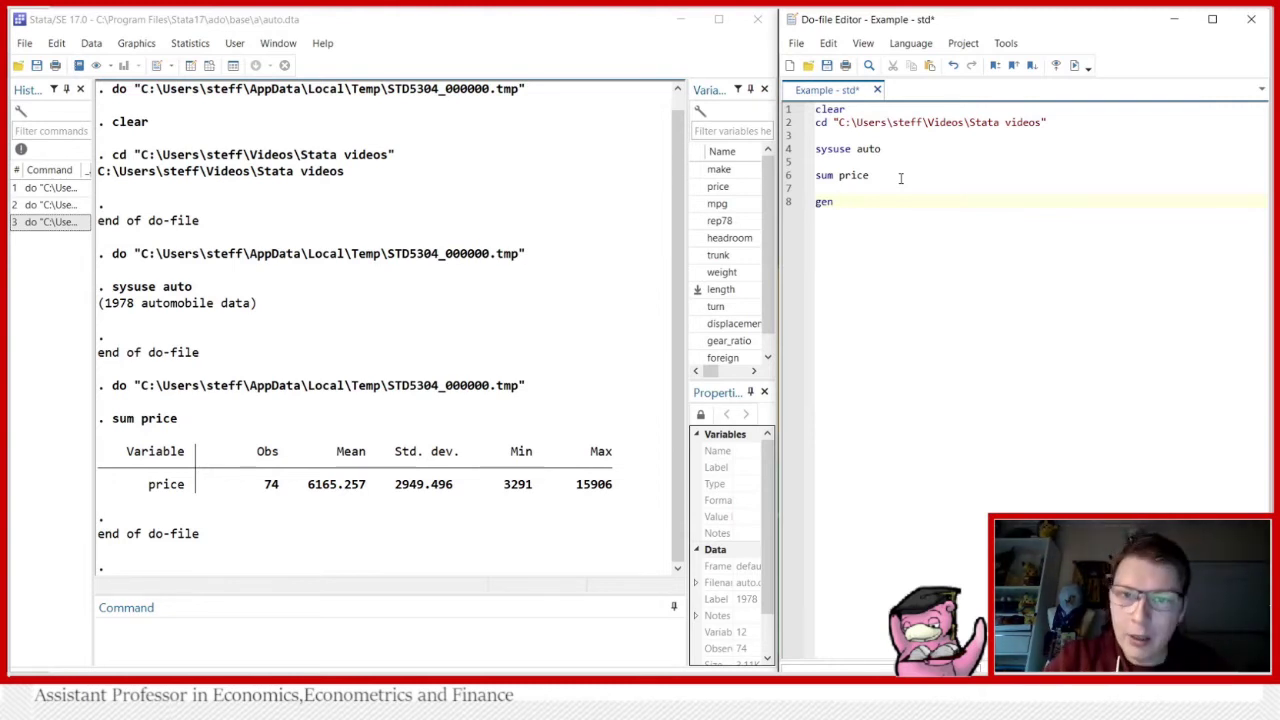
pyautogui.write('price_')
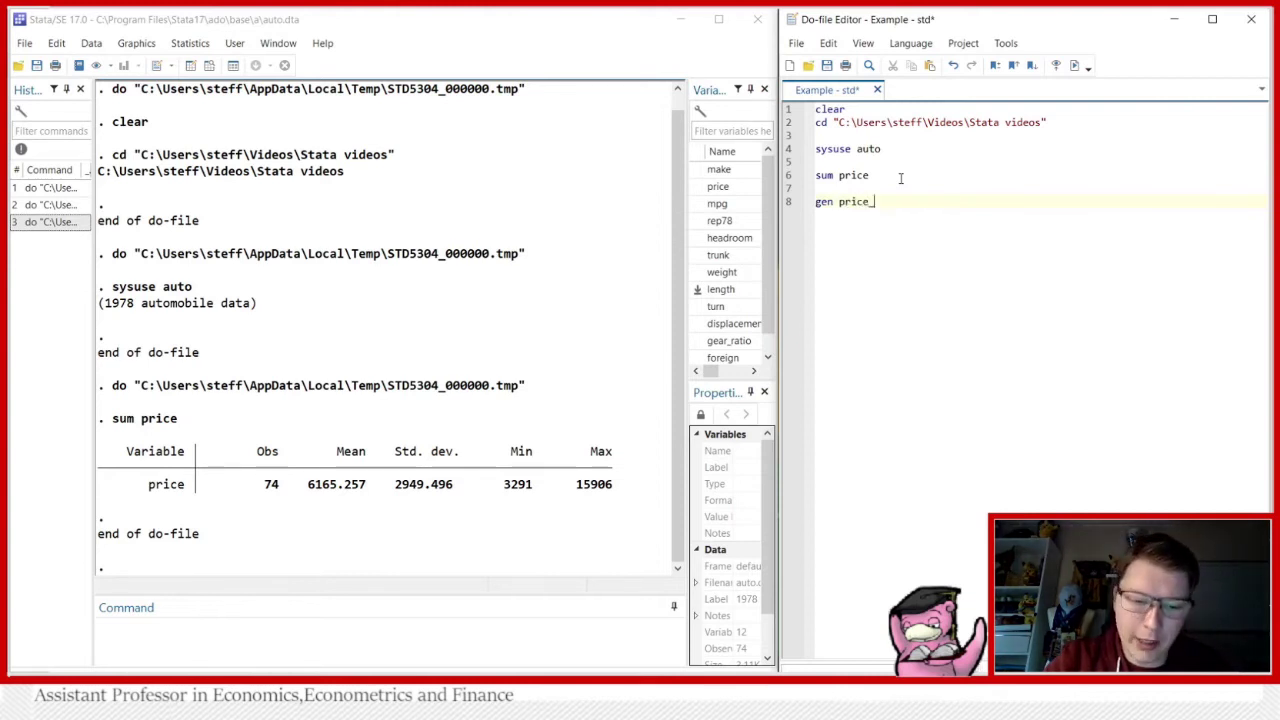
pyautogui.write('std1')
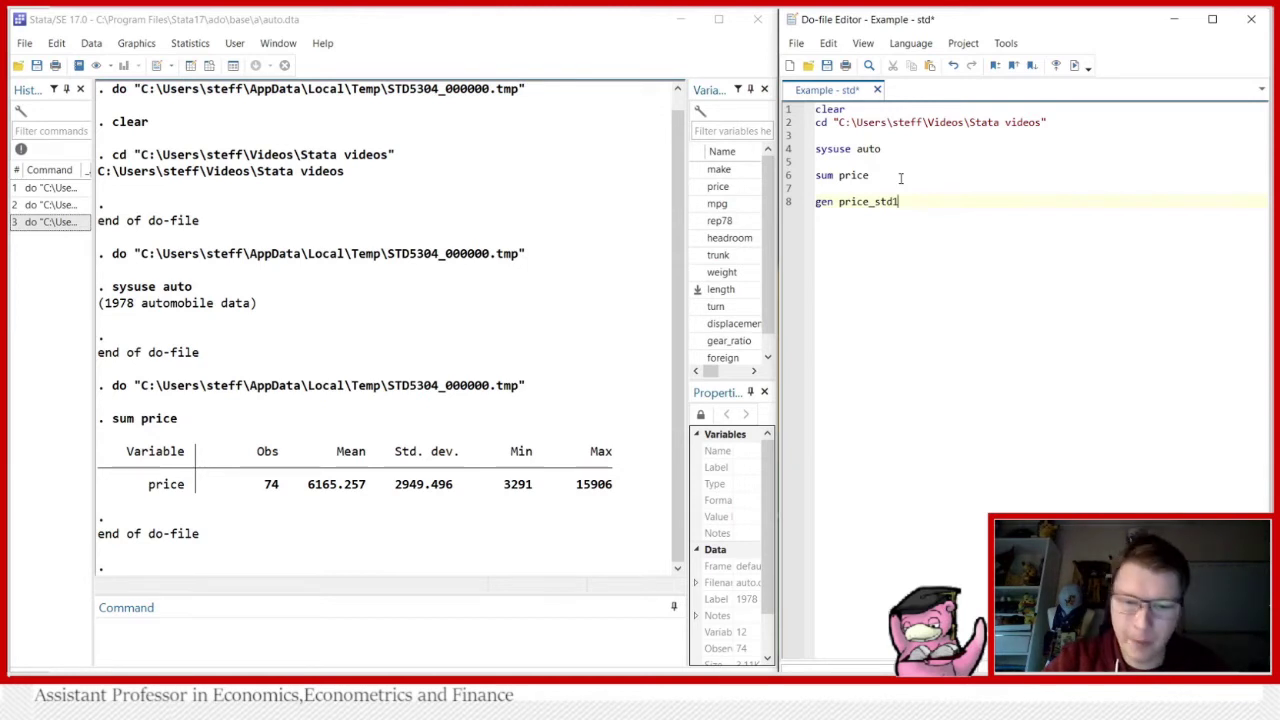
pyautogui.write(' = ()')
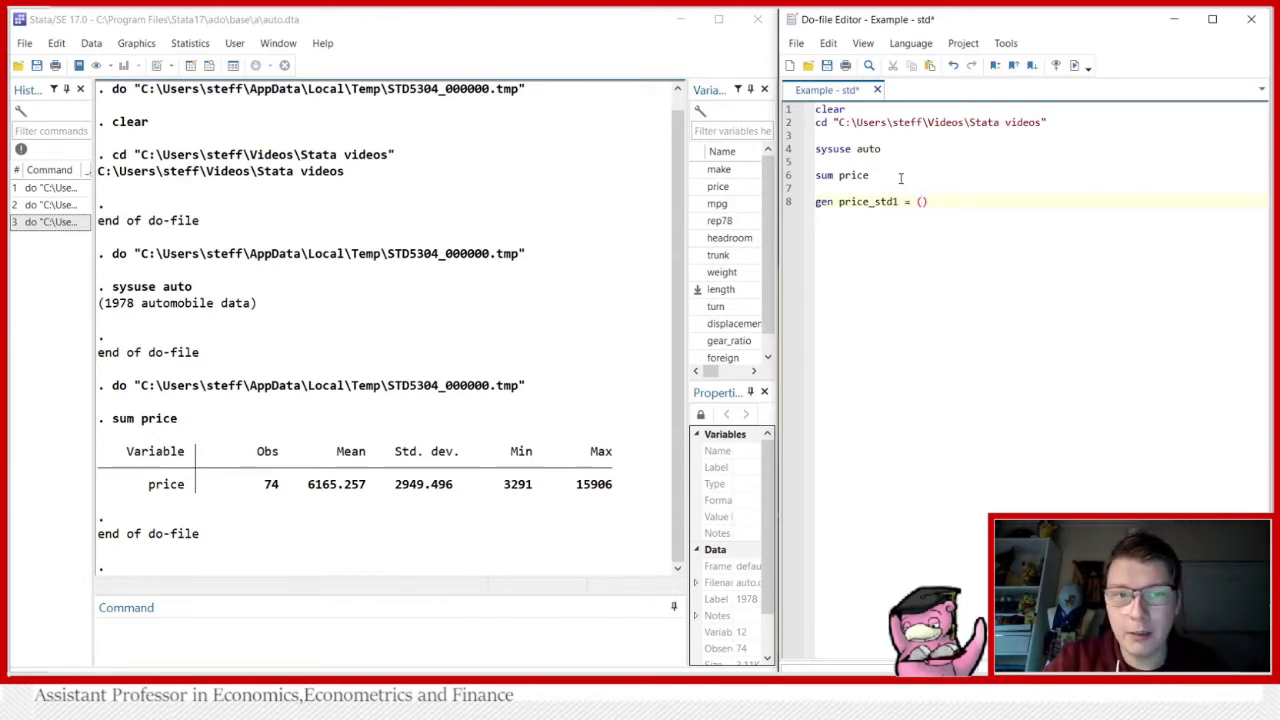
pyautogui.write('price')
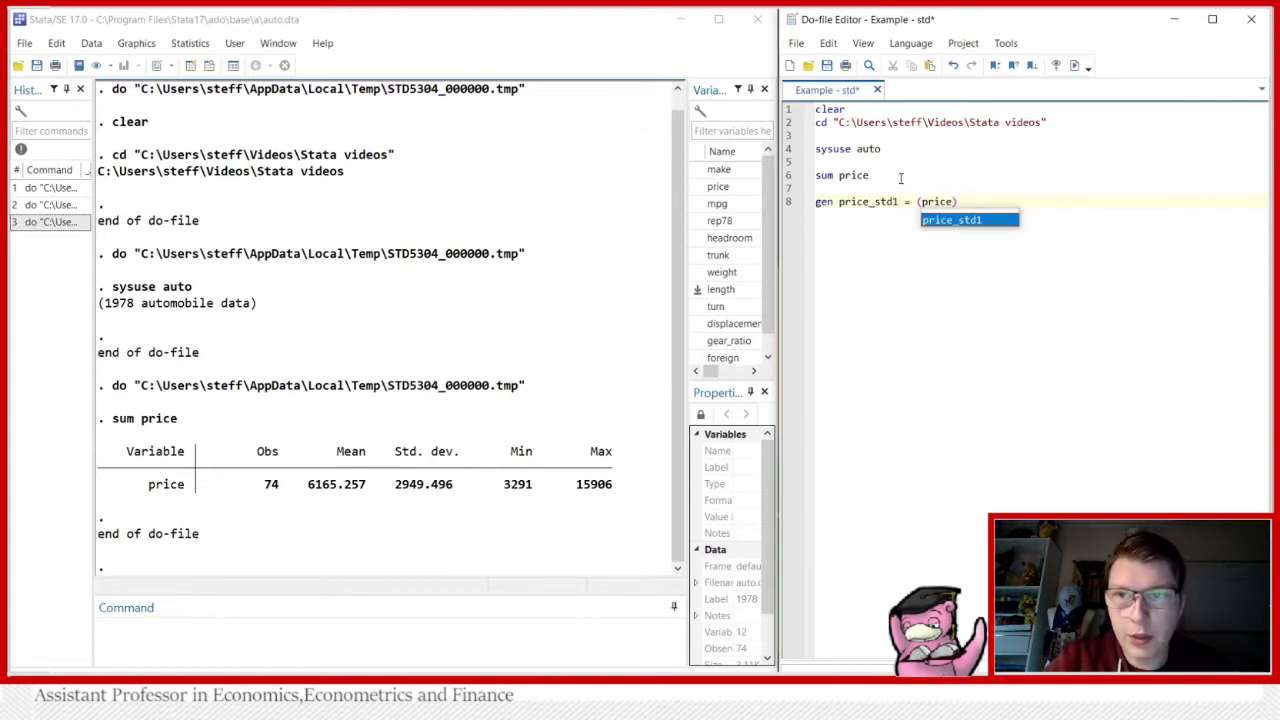
pyautogui.write('-')
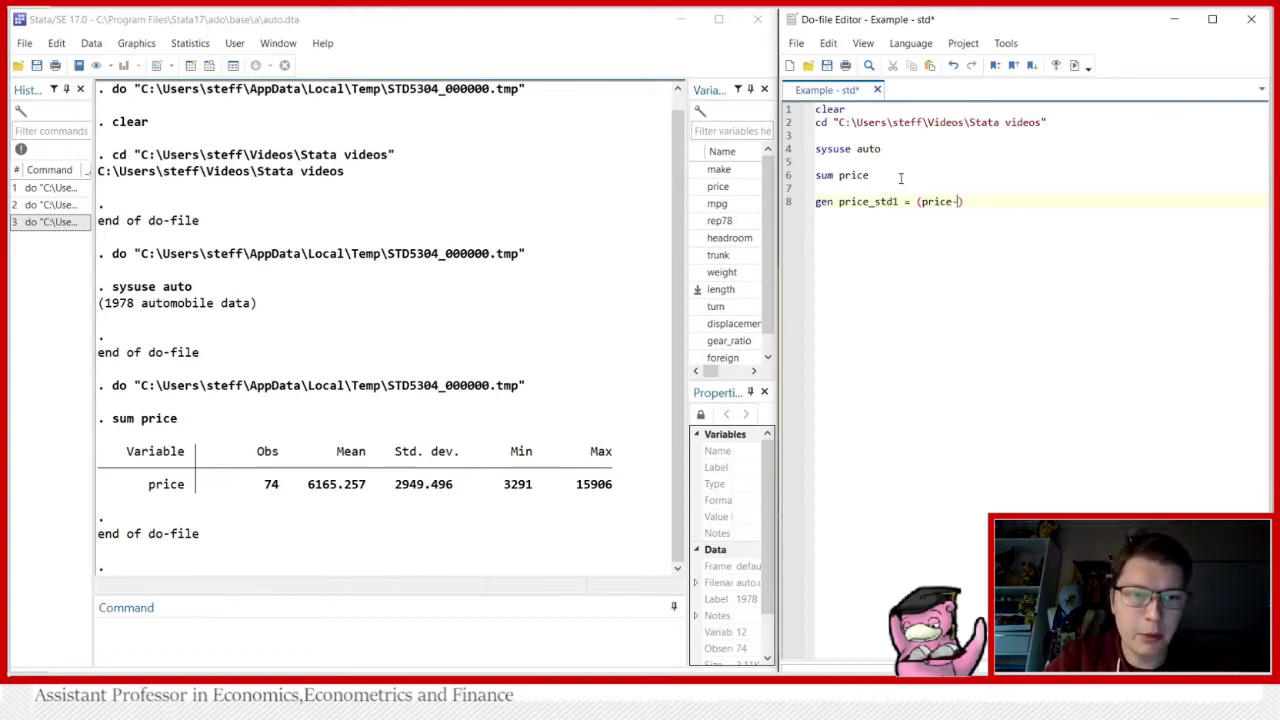
pyautogui.write('61')
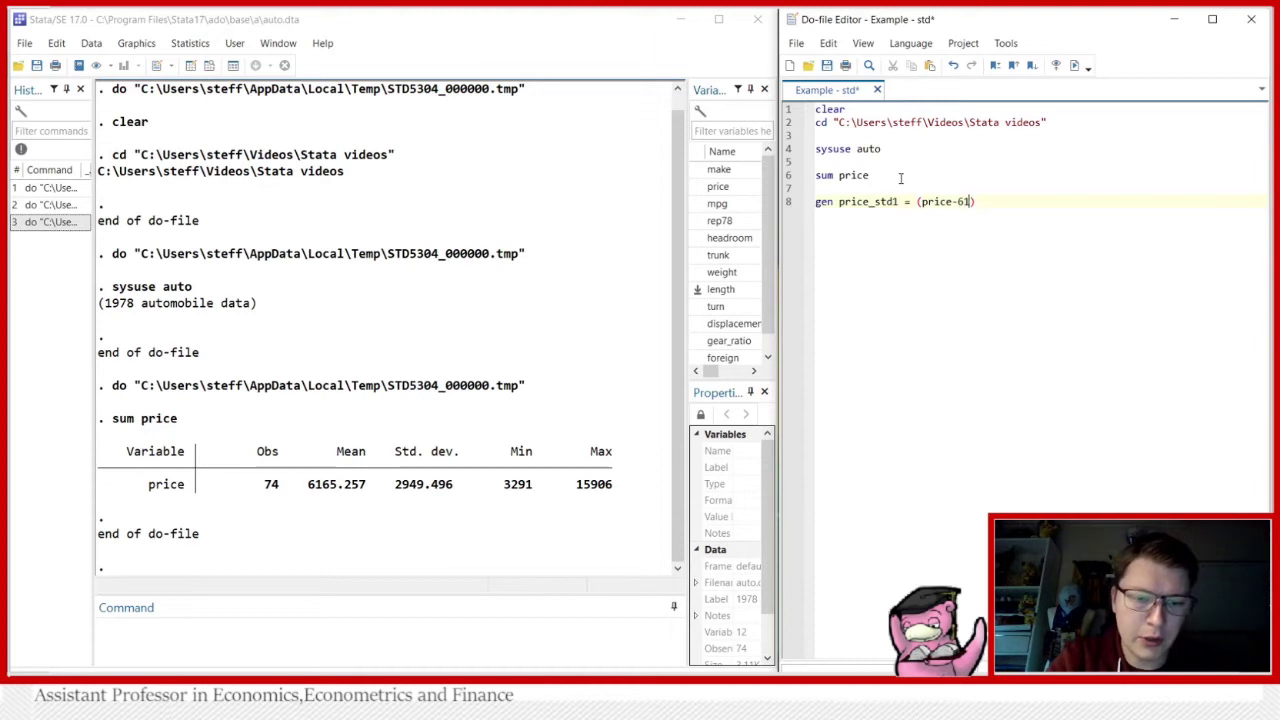
pyautogui.write('65')
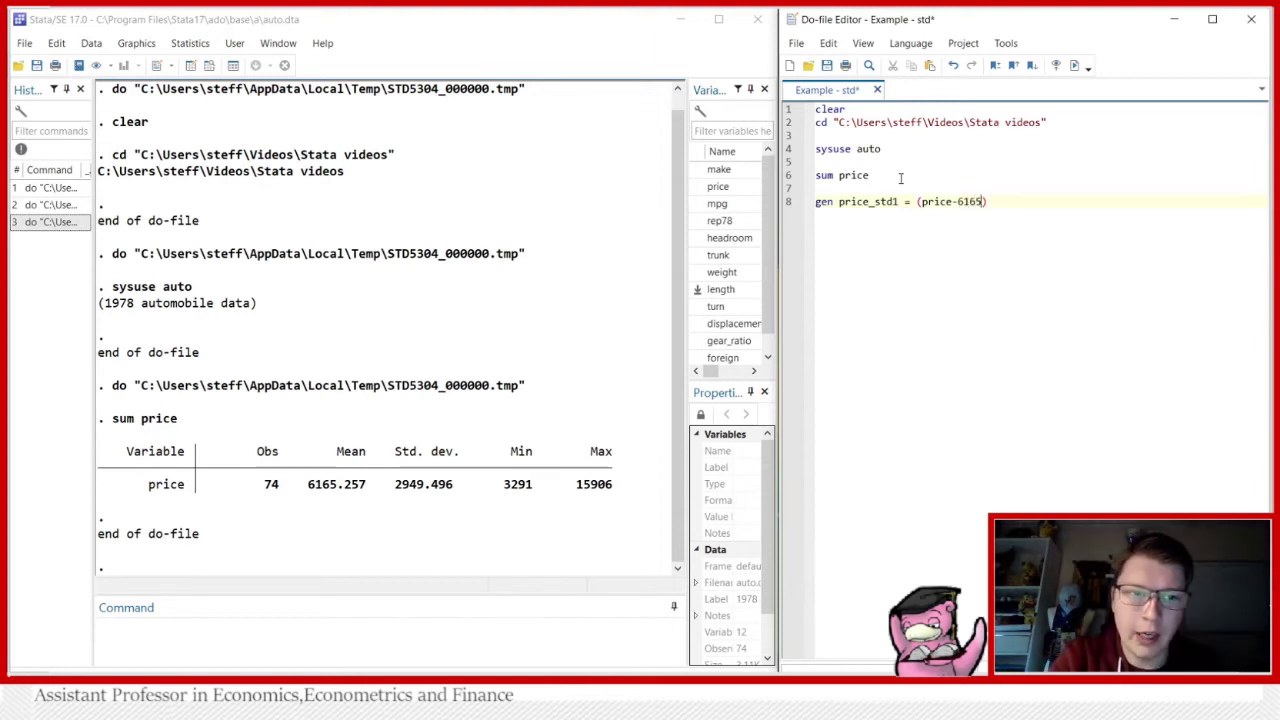
pyautogui.write('.257')
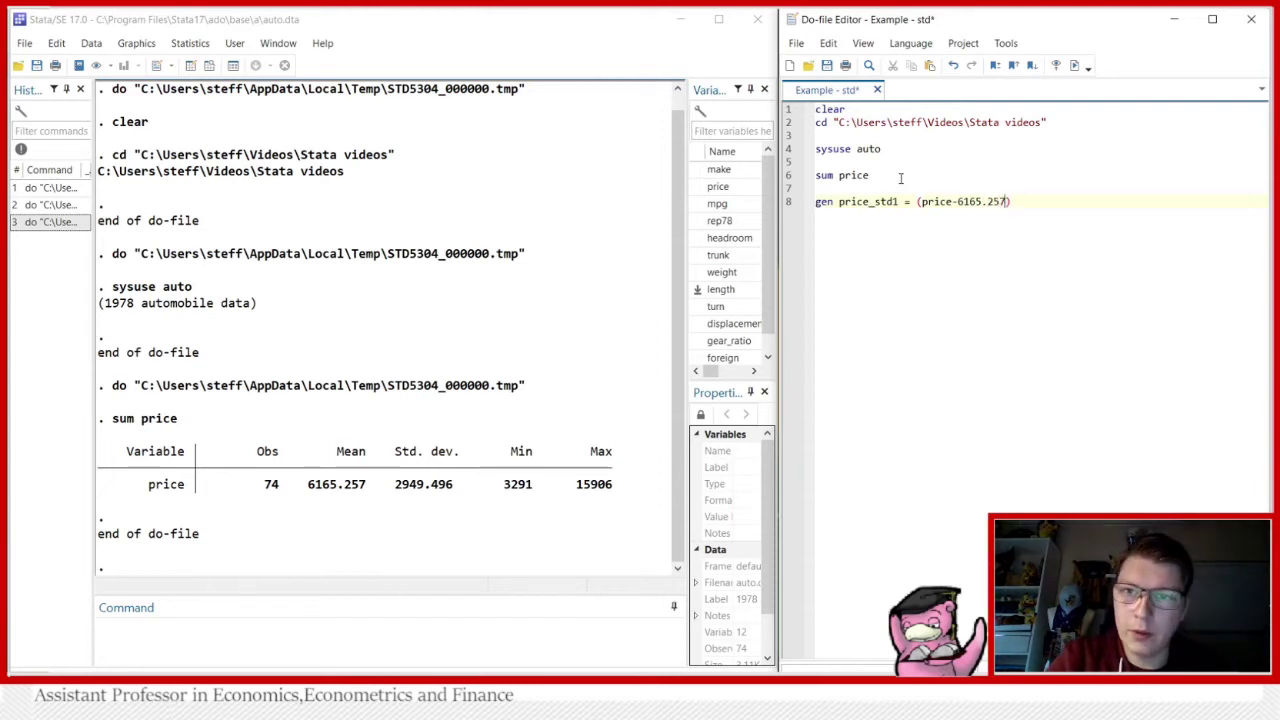
# Step: Divide the bracketed expression for price_std1 by 2949.496 and run the gen line
pyautogui.write('/2949')
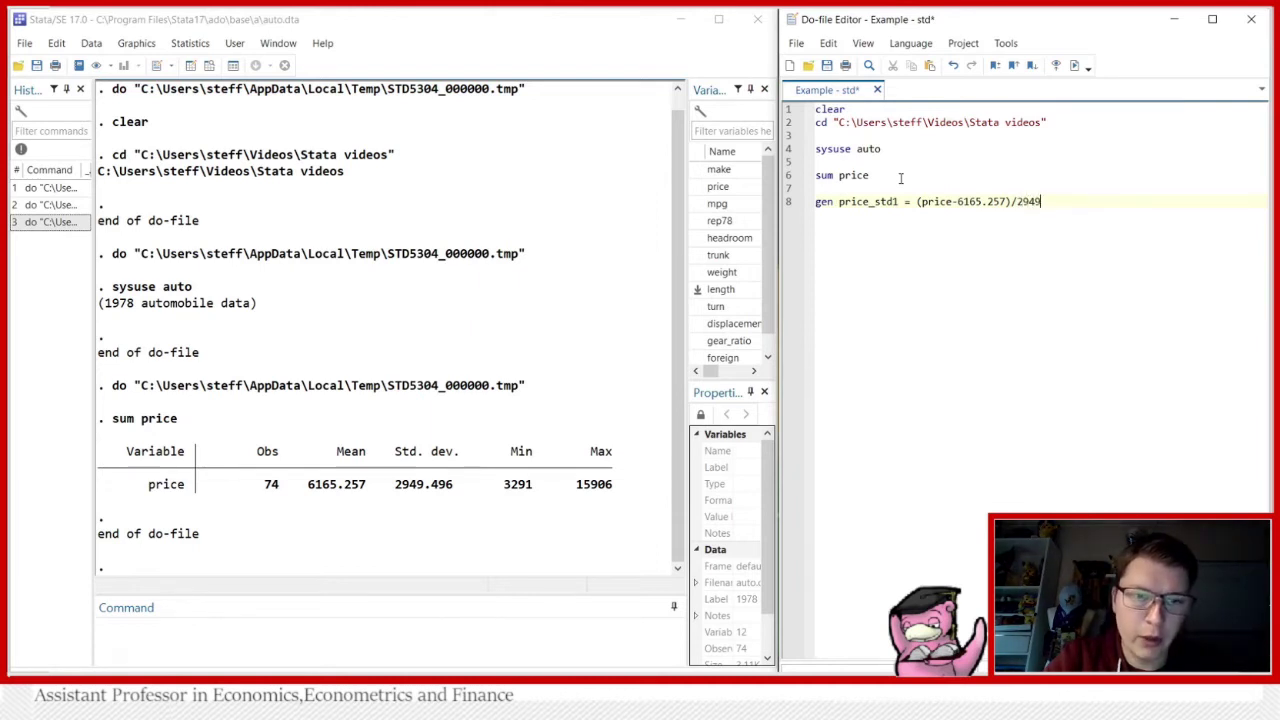
pyautogui.write('.496')
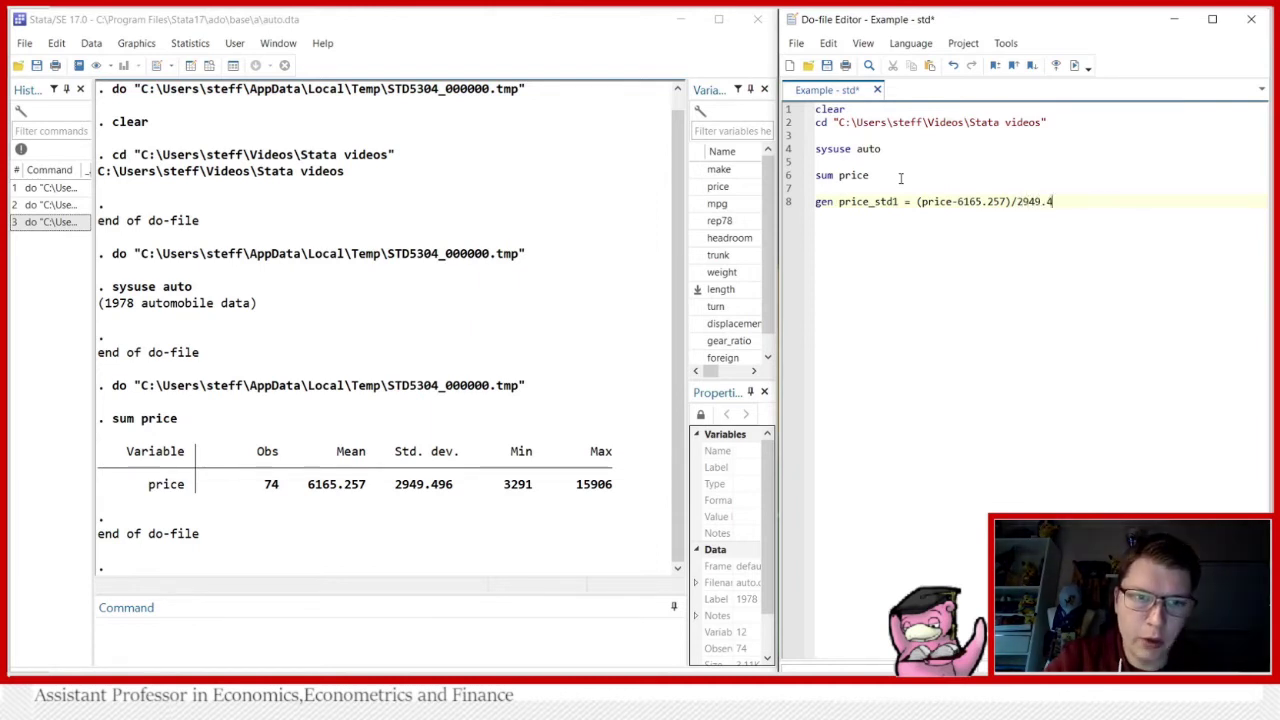
pyautogui.click(783, 203)
pyautogui.click(1083, 66)
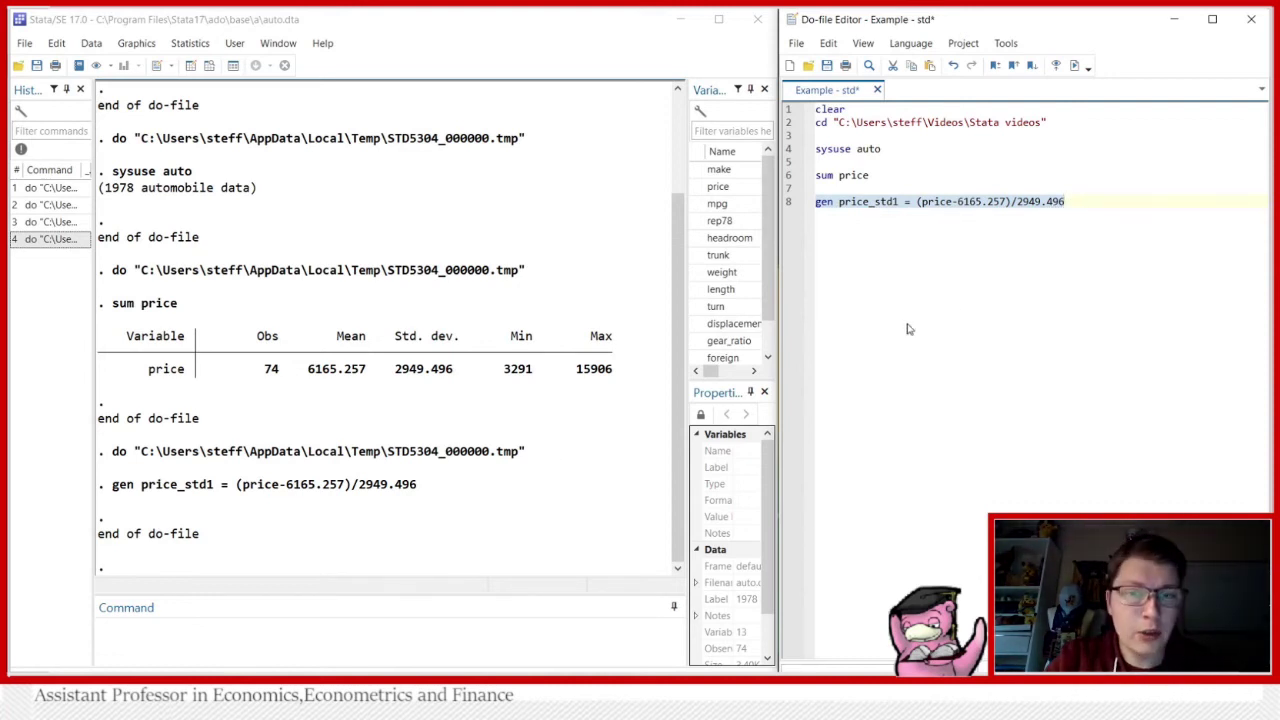
# Step: Add the command sum price price_std1 on line 10 of the do-file and run it
pyautogui.click(1073, 201)
pyautogui.press('Return')
pyautogui.press('Return')
pyautogui.write('sum price ')
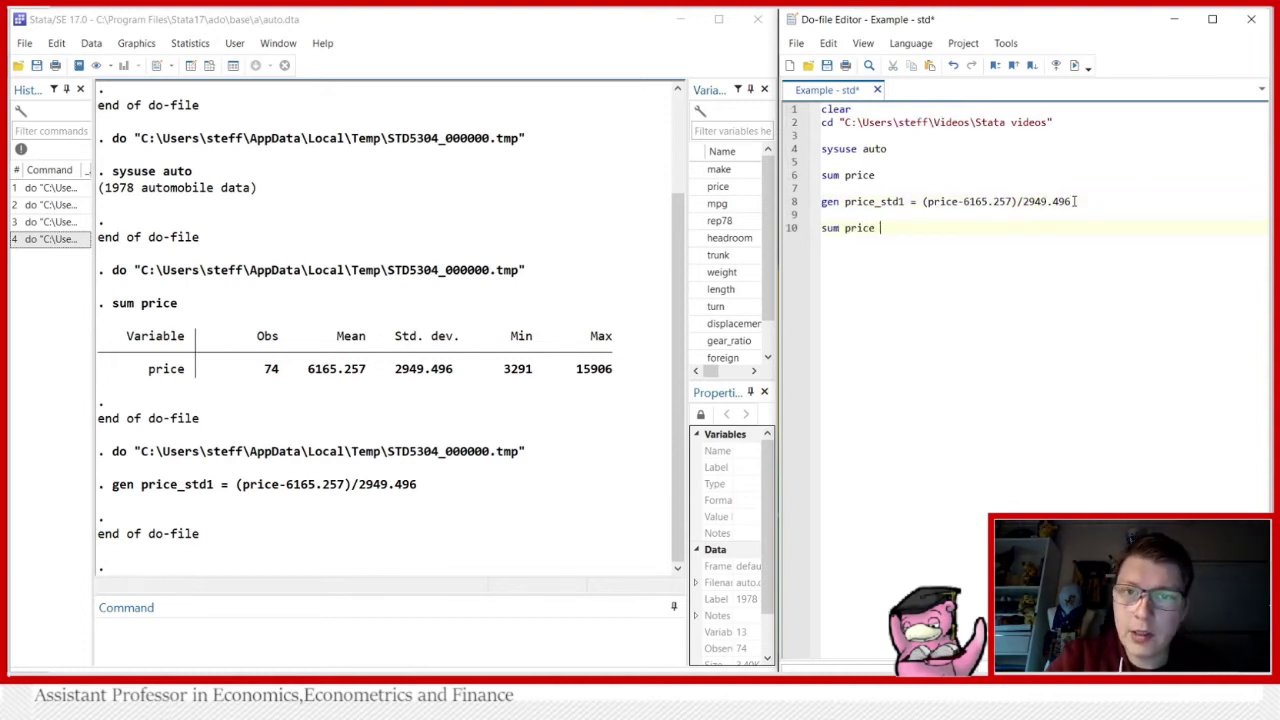
pyautogui.write('price_std1')
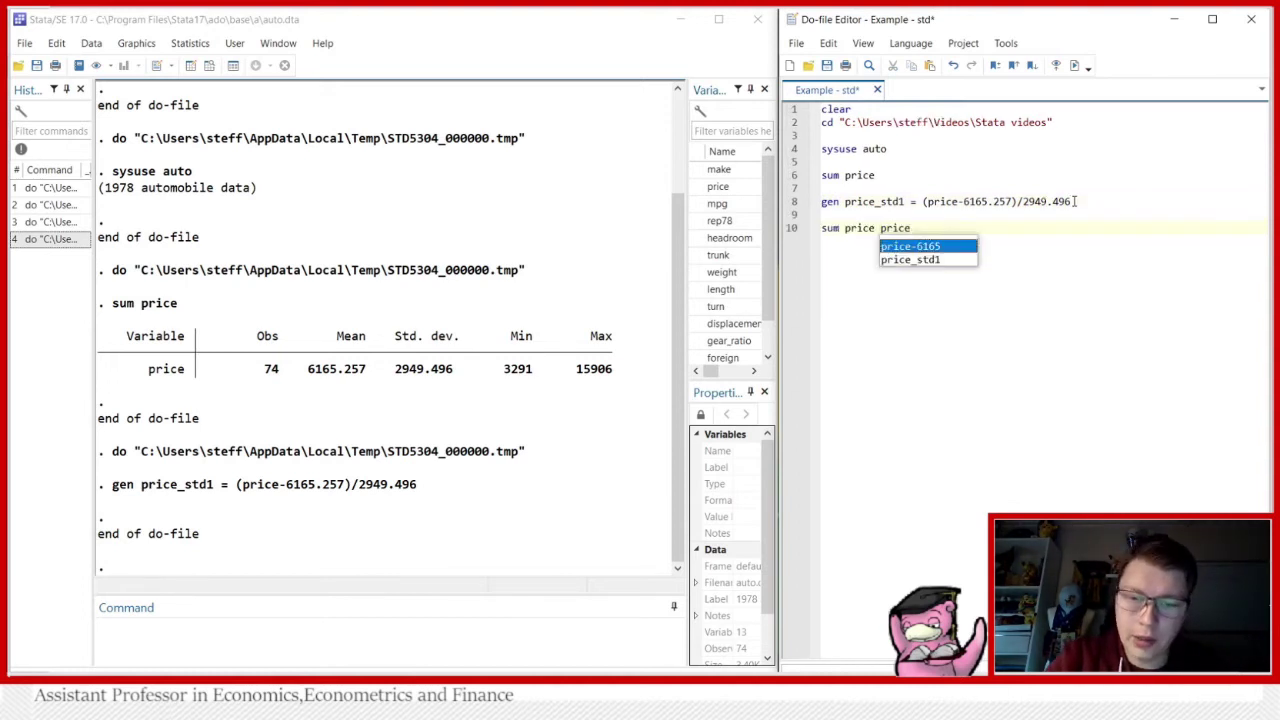
pyautogui.click(785, 228)
pyautogui.click(1075, 67)
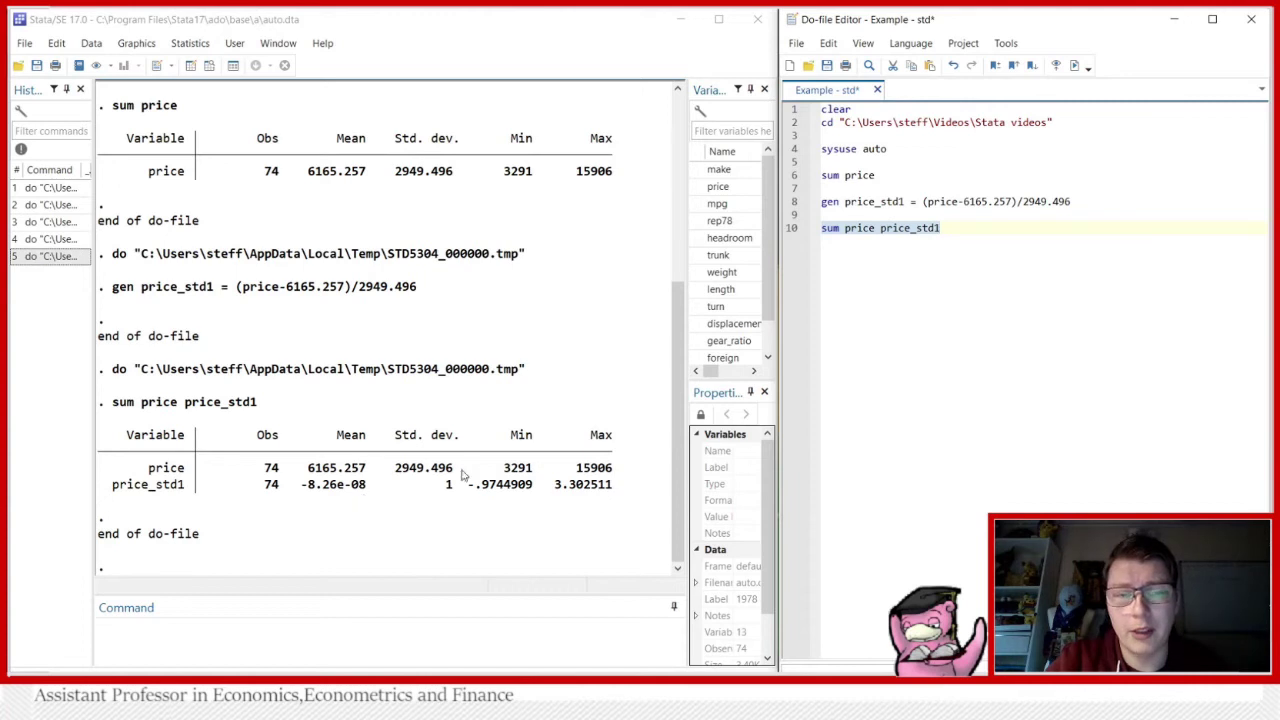
# Step: Write the command egen price_std2 = std(price) on line 12 of the do-file
pyautogui.click(970, 232)
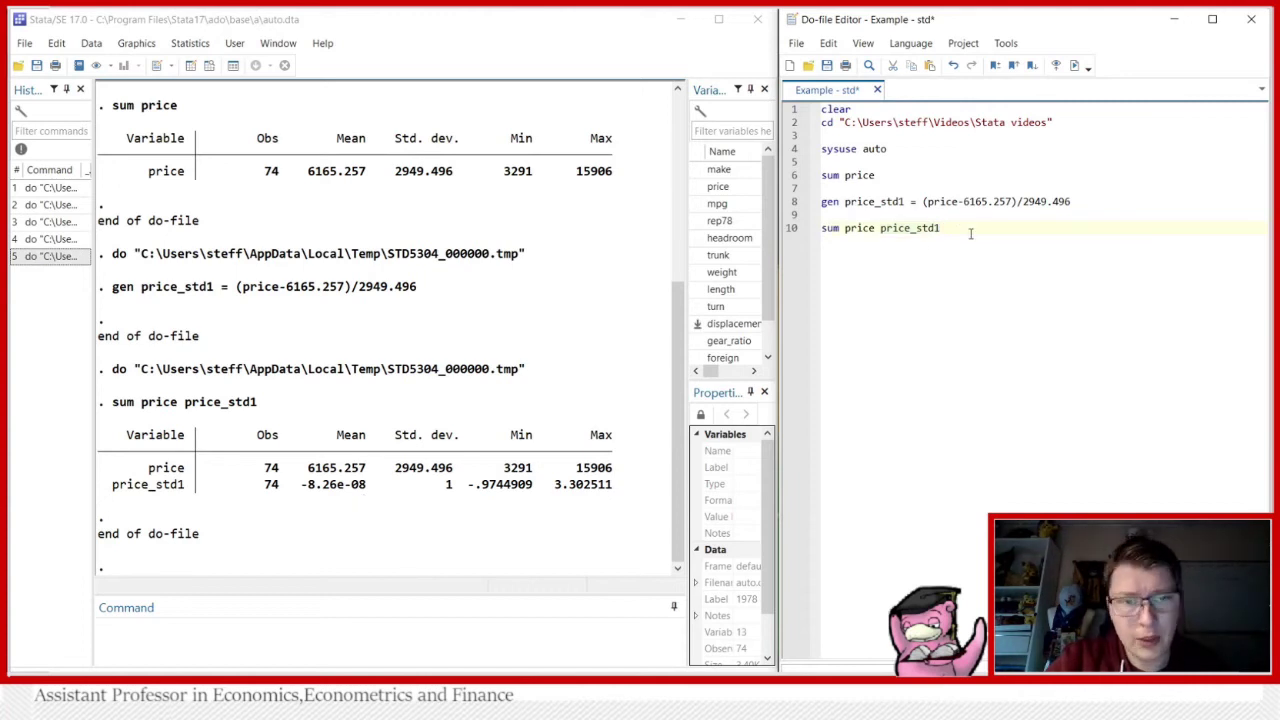
pyautogui.press('Return')
pyautogui.press('Return')
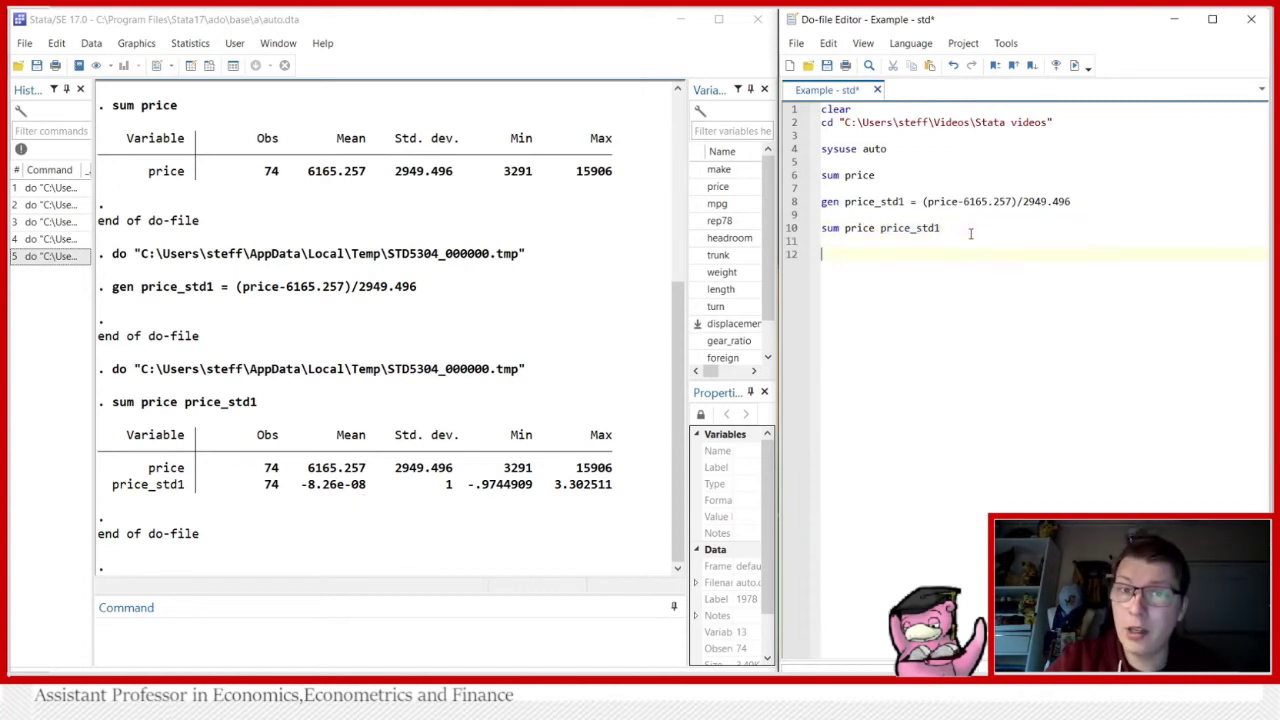
pyautogui.write('egen')
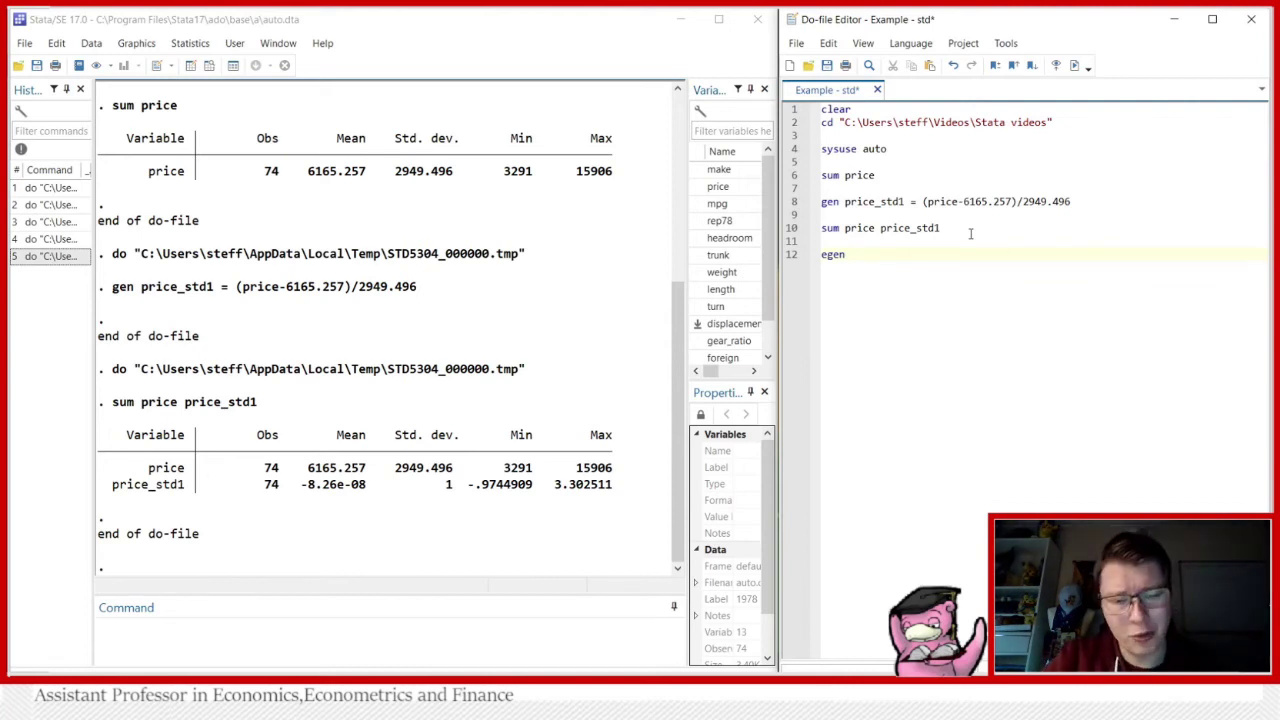
pyautogui.write('price_')
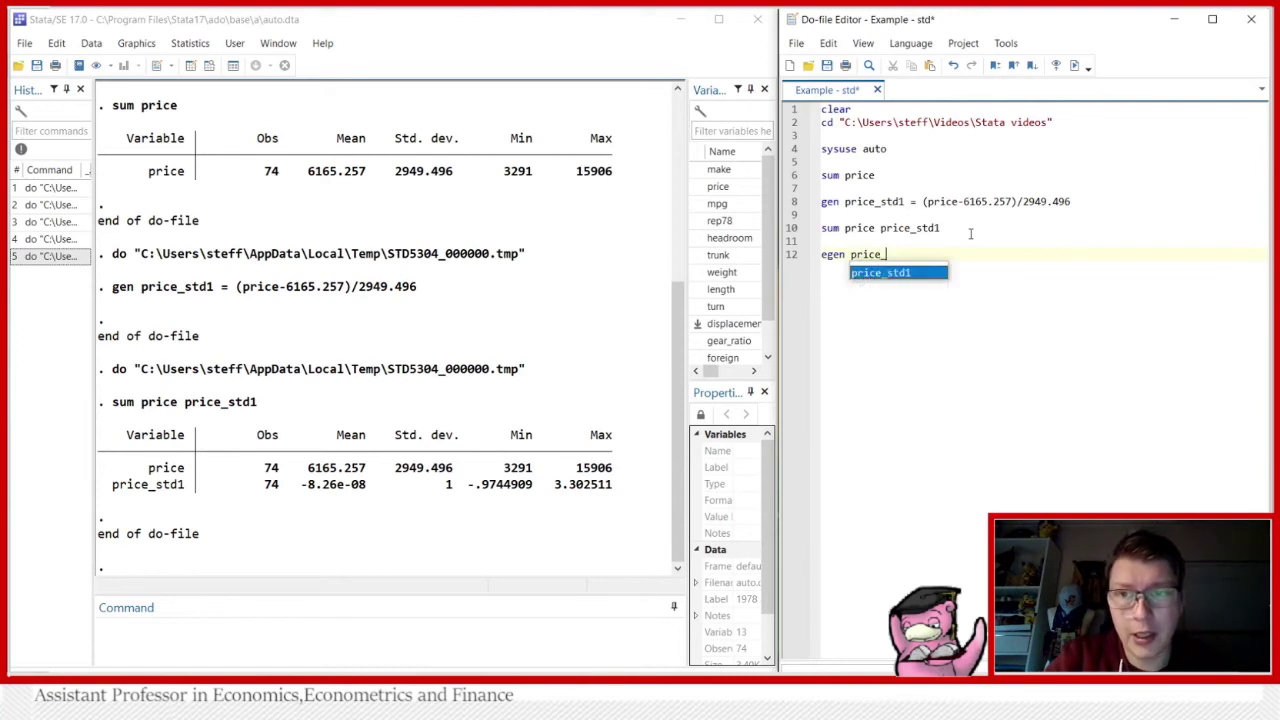
pyautogui.write('std')
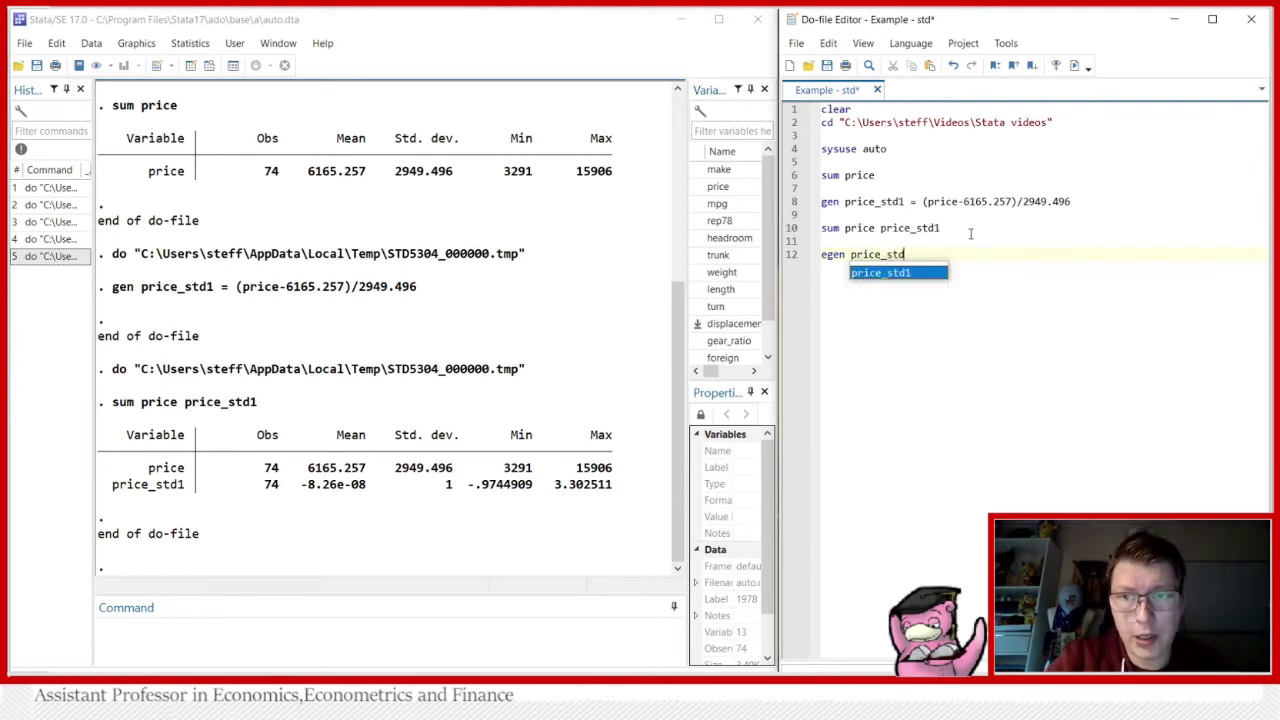
pyautogui.write('2 ')
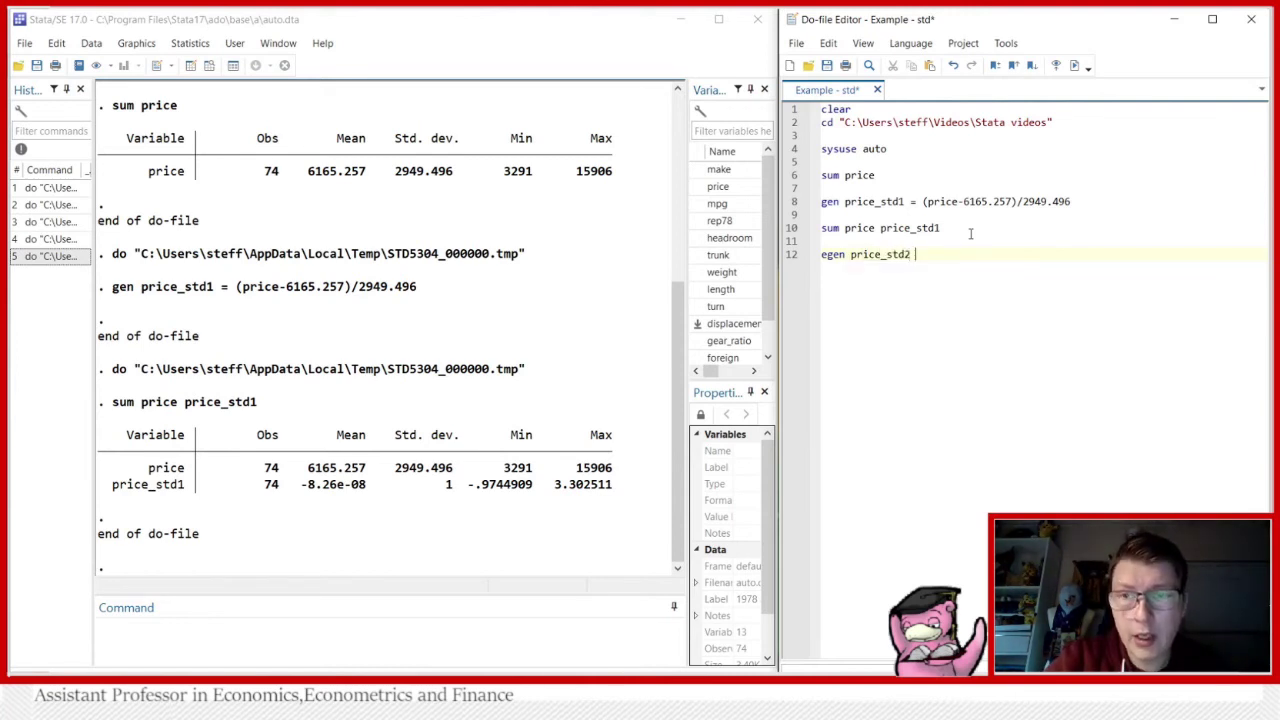
pyautogui.write('= s')
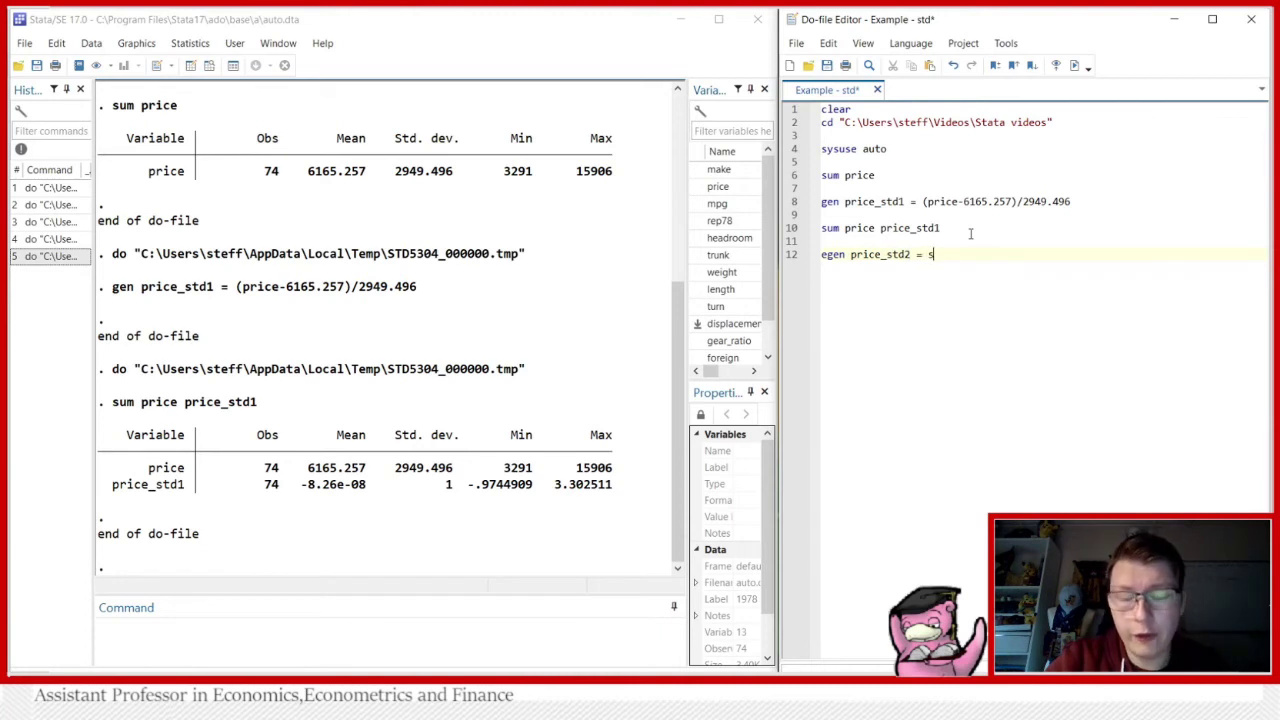
pyautogui.write('td()')
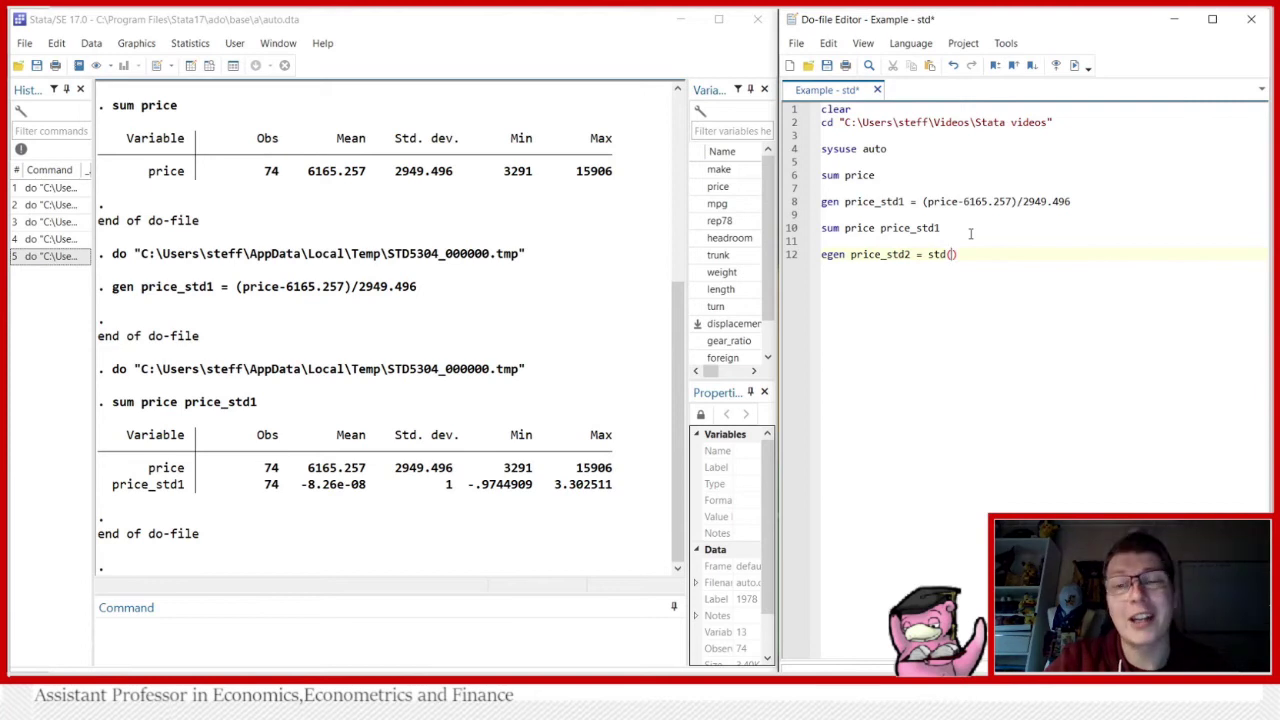
pyautogui.write('price')
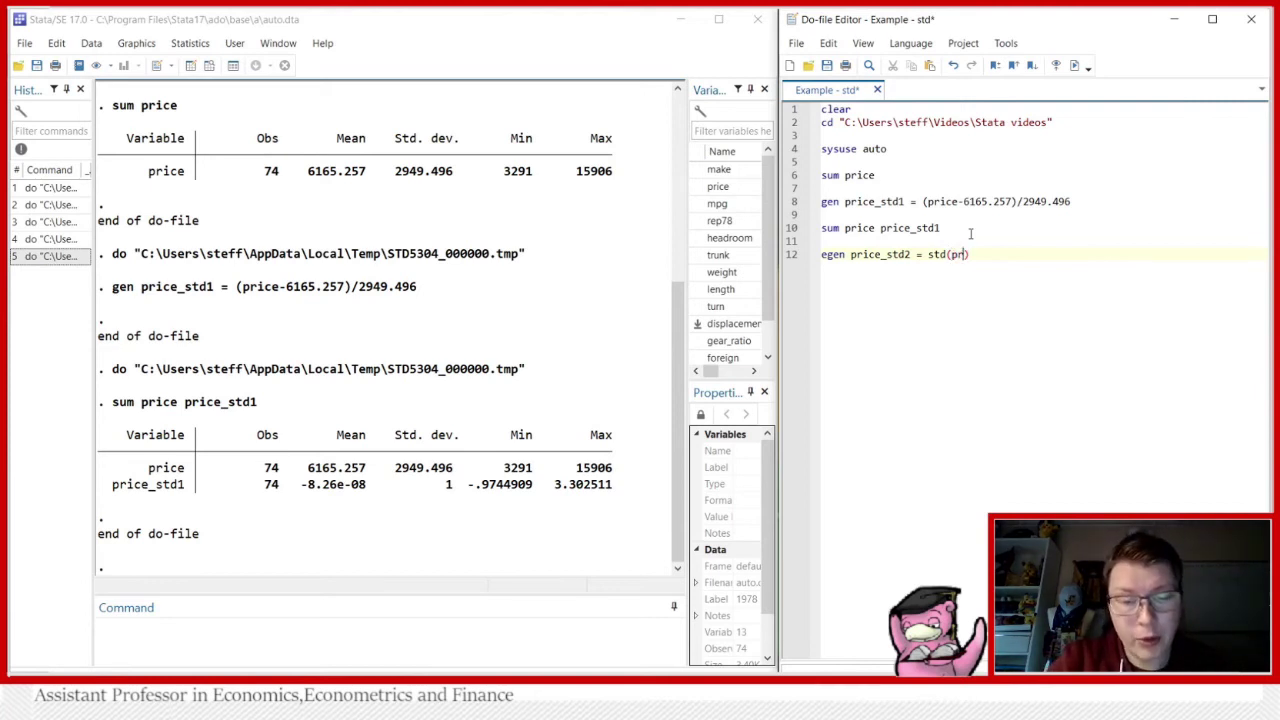
# Step: Run only the egen line that creates price_std2
pyautogui.click(822, 241)
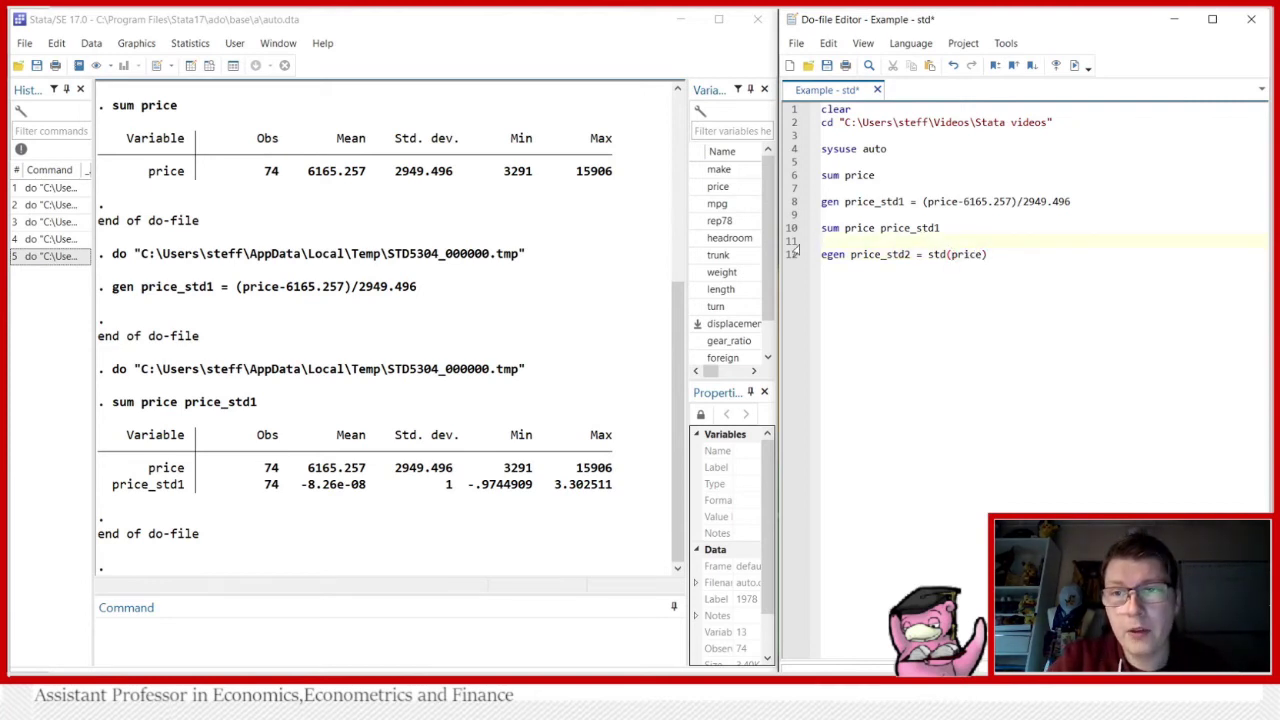
pyautogui.click(812, 256)
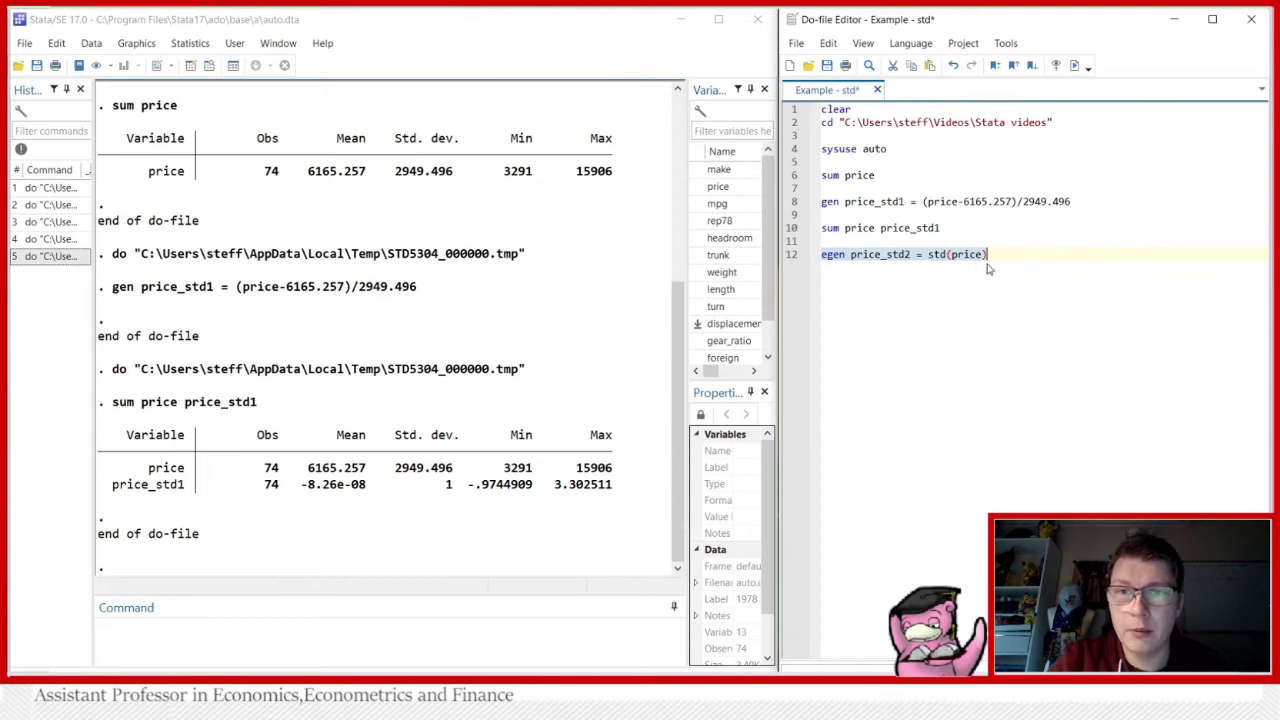
pyautogui.click(1073, 66)
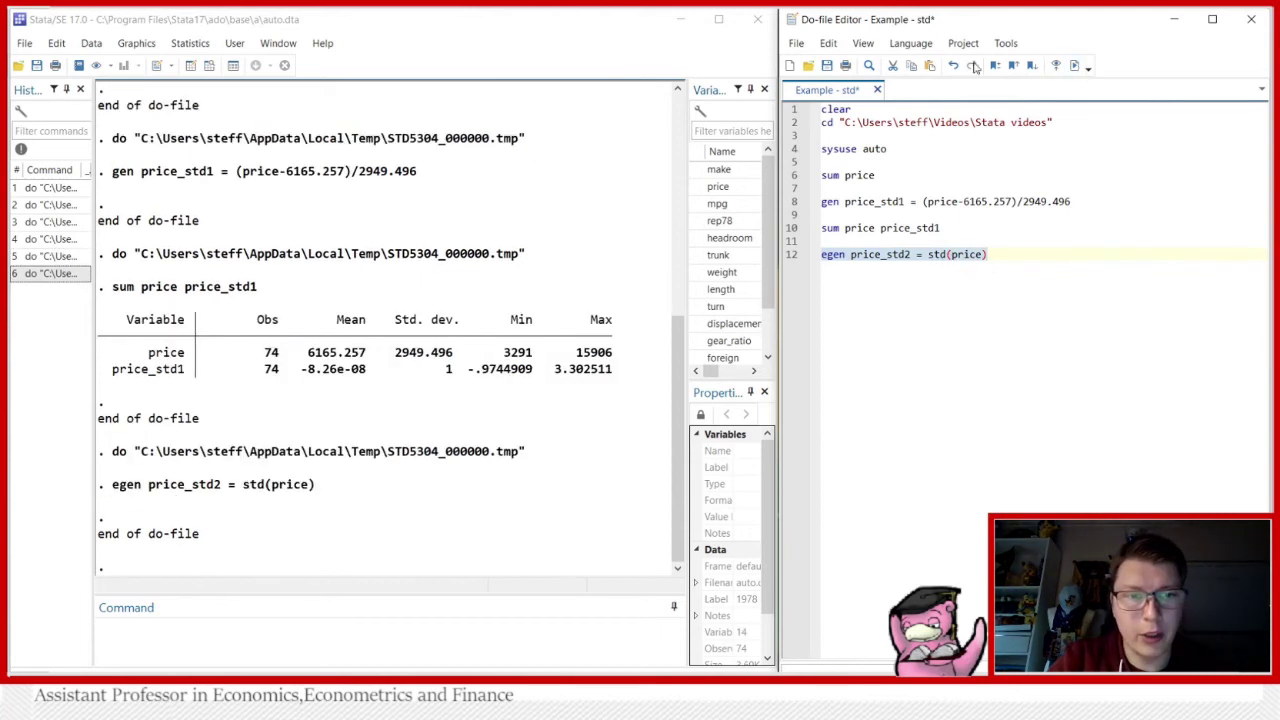
# Step: Write the command sum price price_std1 price_std2 on line 14 of the do-file
pyautogui.click(1023, 250)
pyautogui.press('Return')
pyautogui.press('Return')
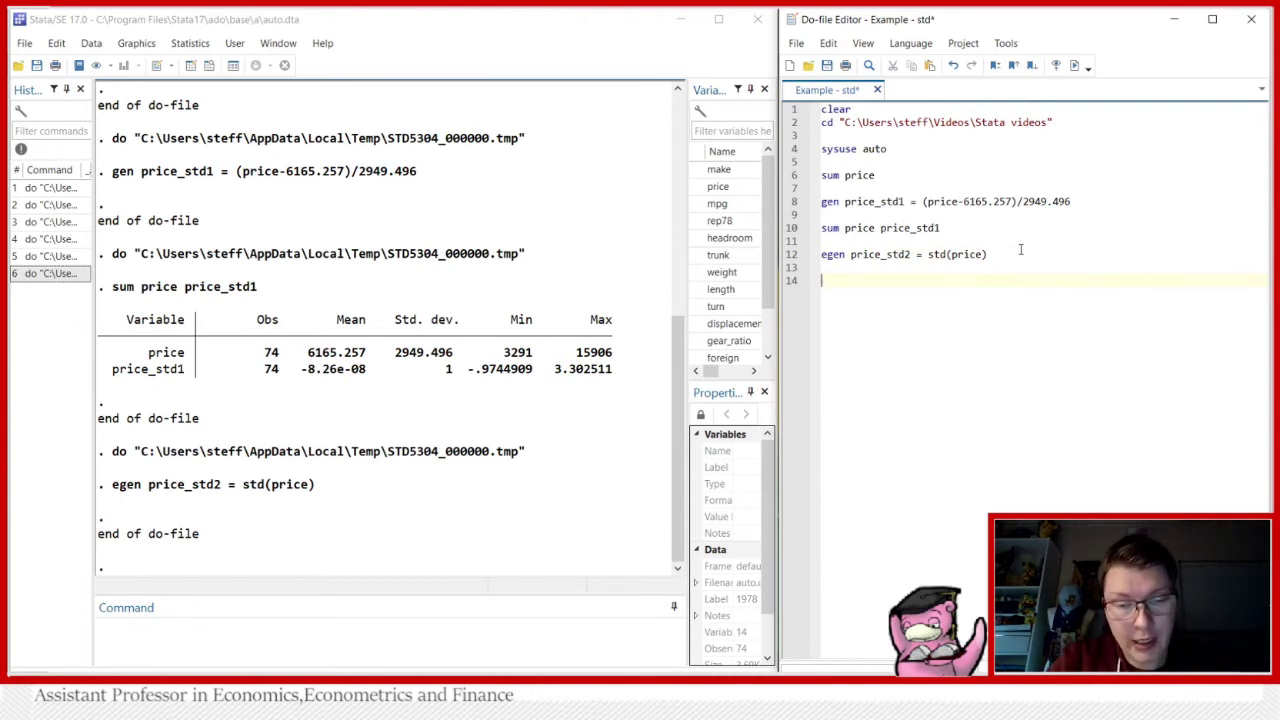
pyautogui.write('sum ')
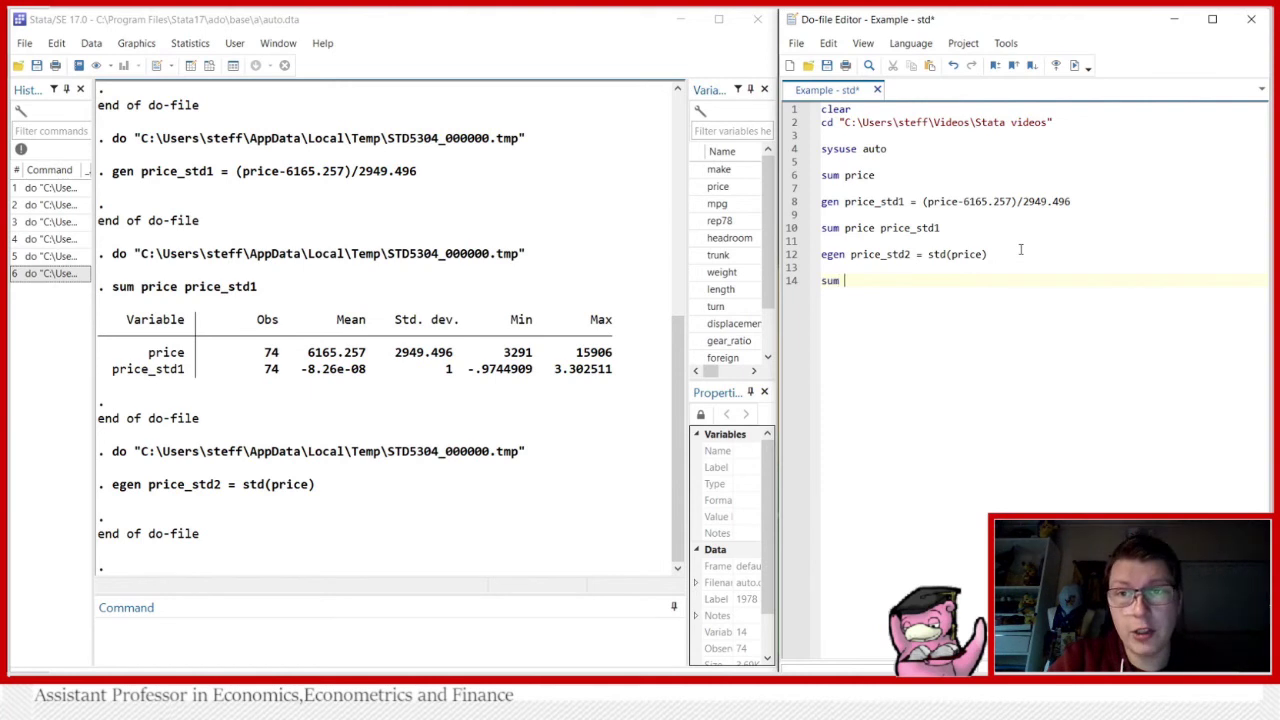
pyautogui.write('price price')
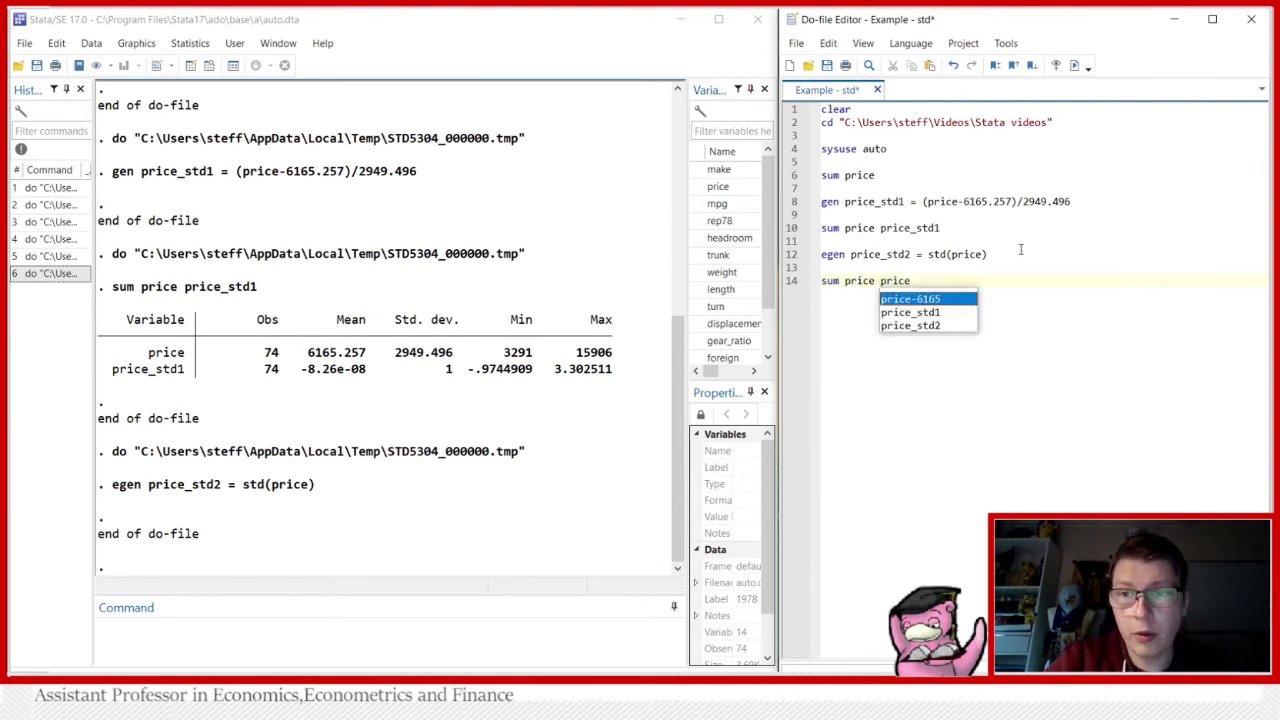
pyautogui.press('Escape')
pyautogui.write('_std1')
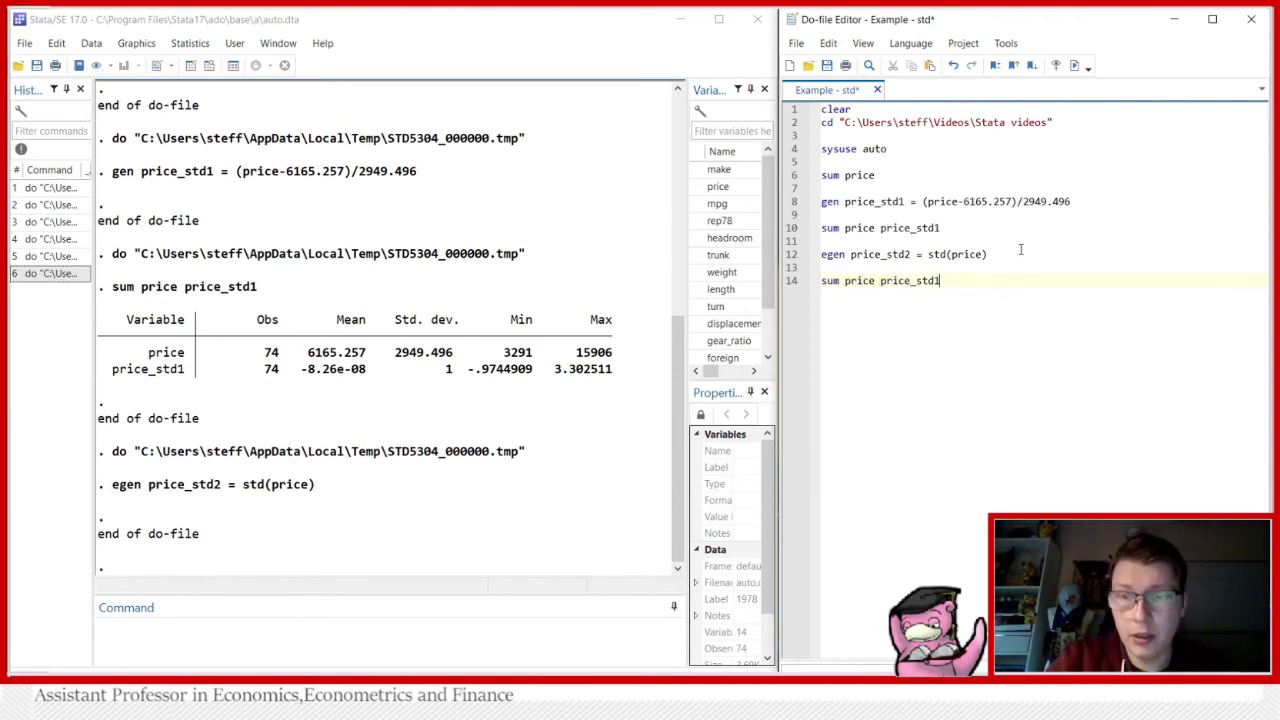
pyautogui.write(' price')
pyautogui.press('Down')
pyautogui.press('Down')
pyautogui.press('Return')
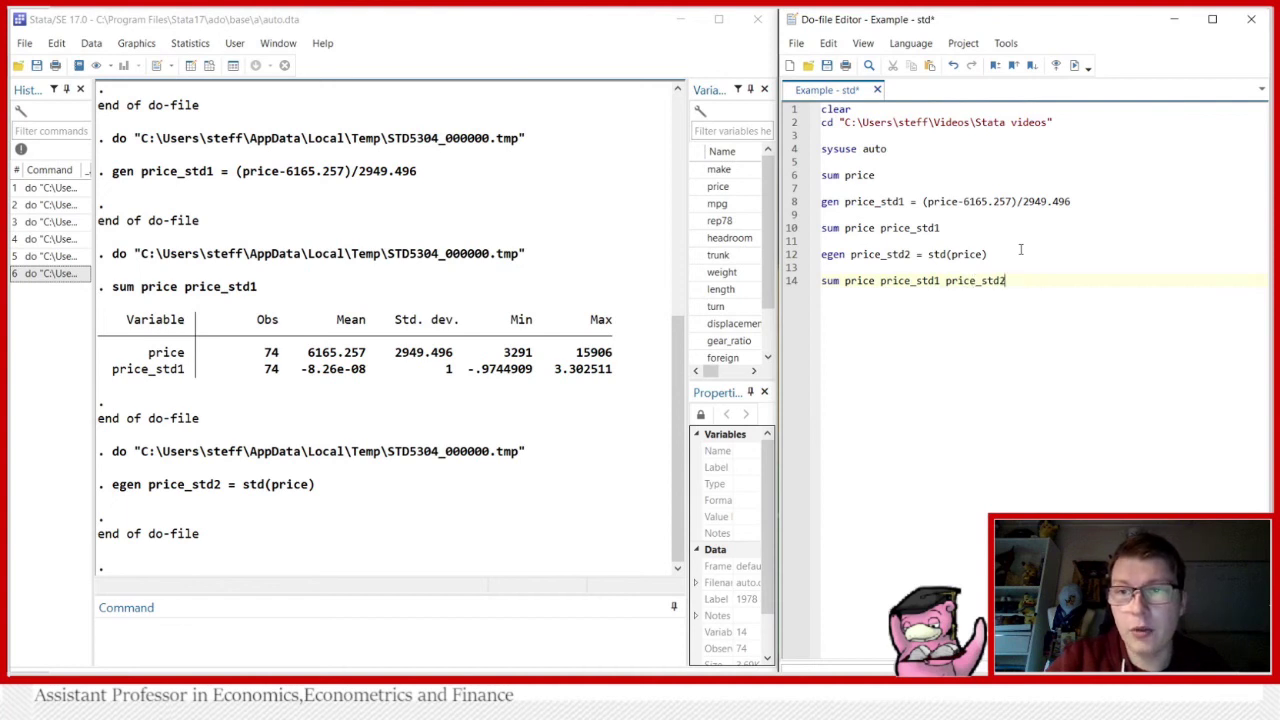
# Step: Run only the line 14 summary of price and its two standardized versions
pyautogui.click(785, 281)
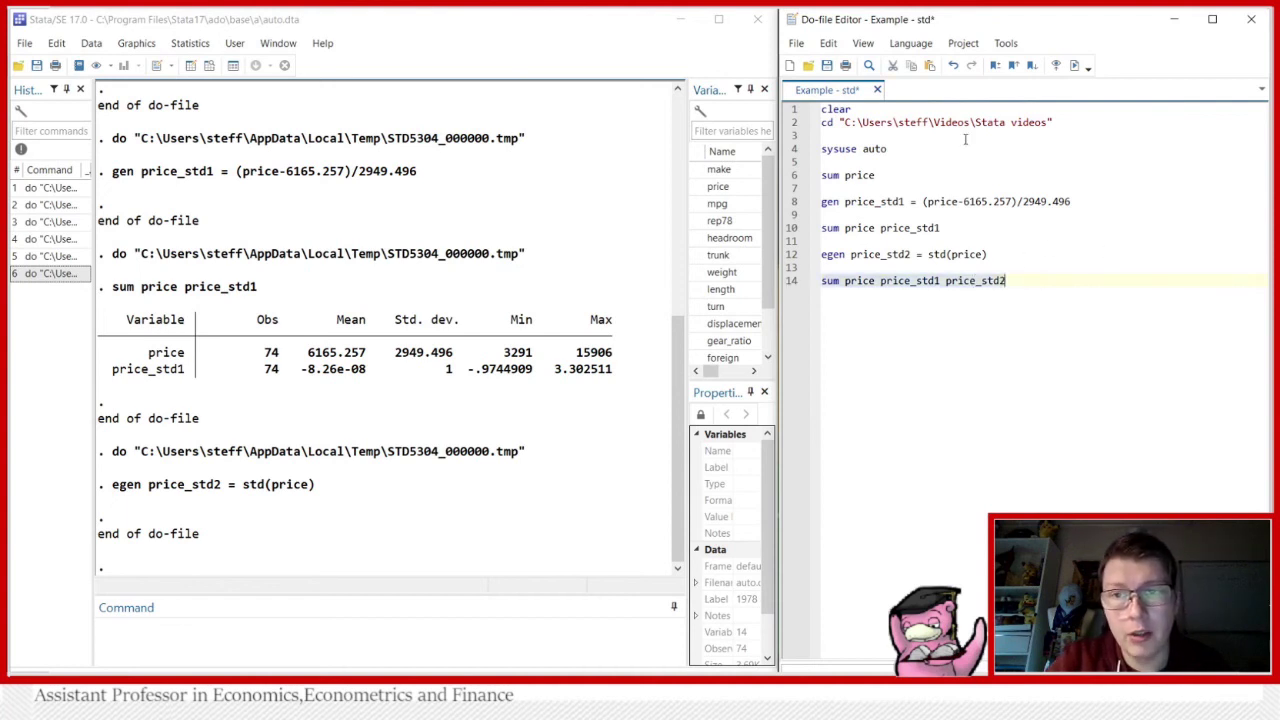
pyautogui.click(1078, 66)
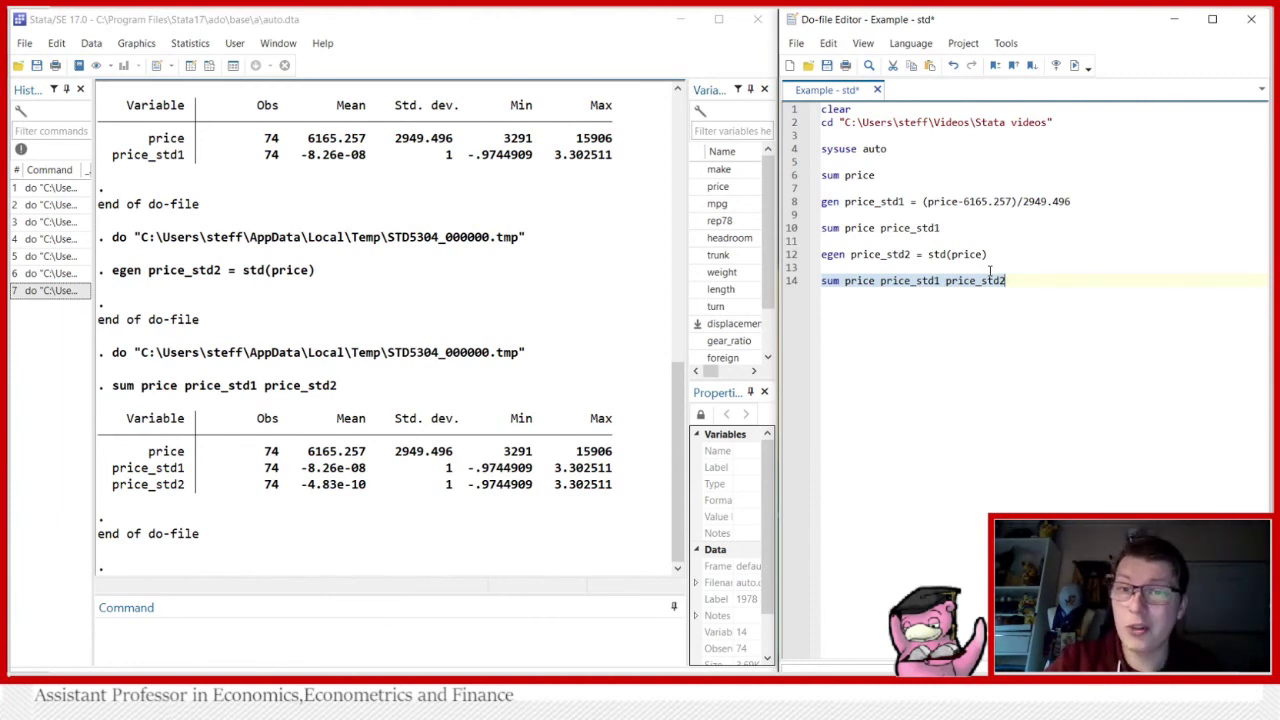
pyautogui.click(1032, 281)
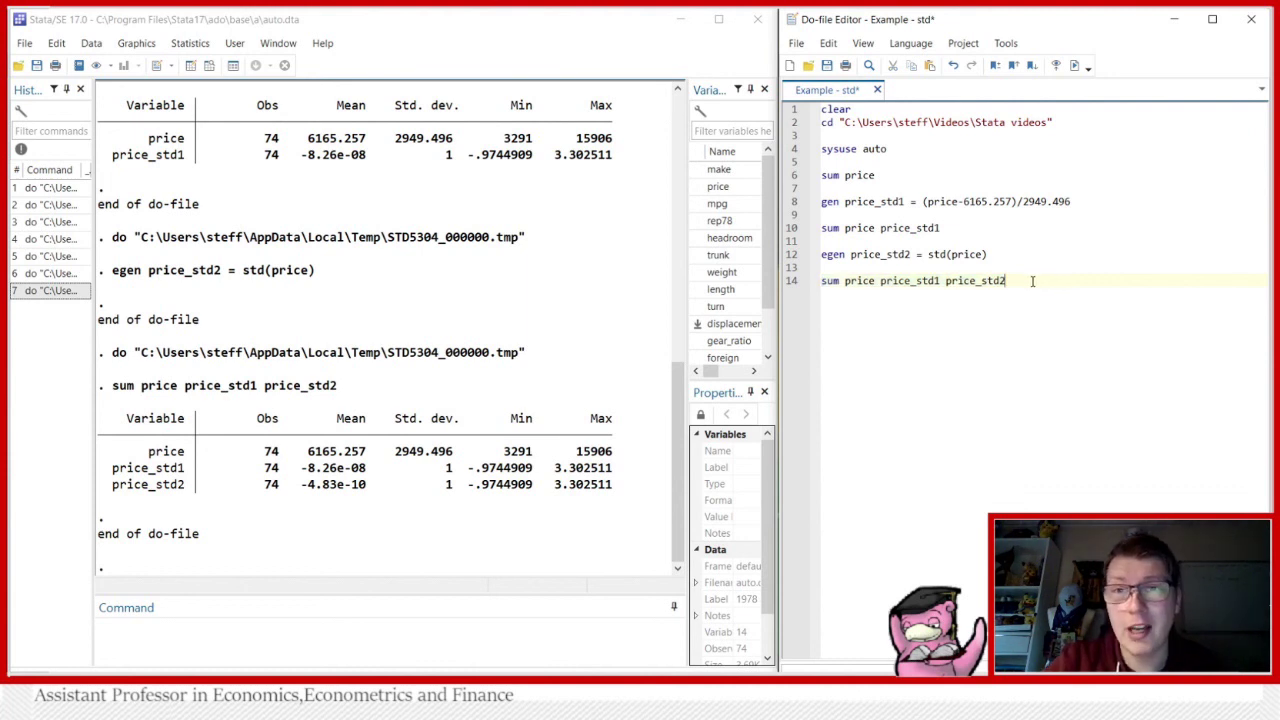